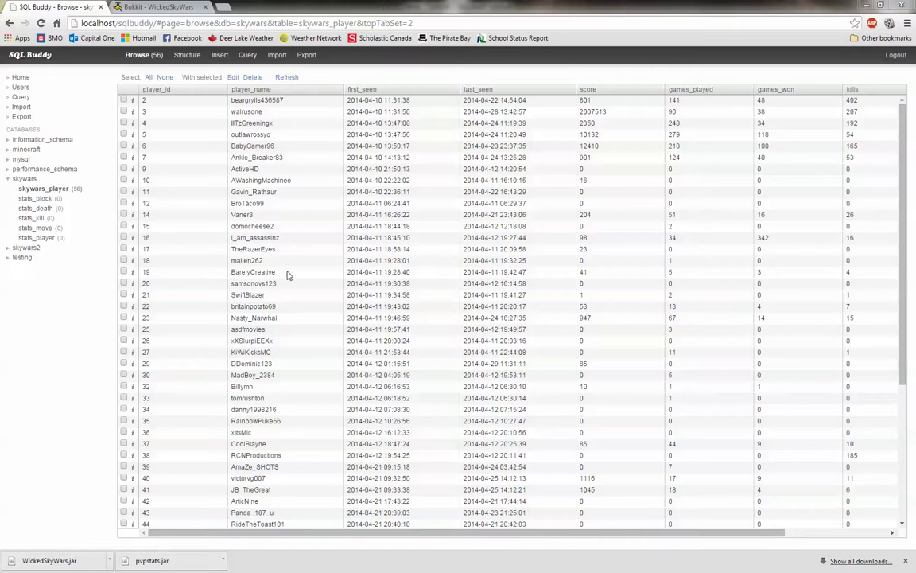
# Step: Review the player rows and kills values in SQL Buddy's skywars_player table, then switch to Minecraft
pyautogui.click(26, 177)
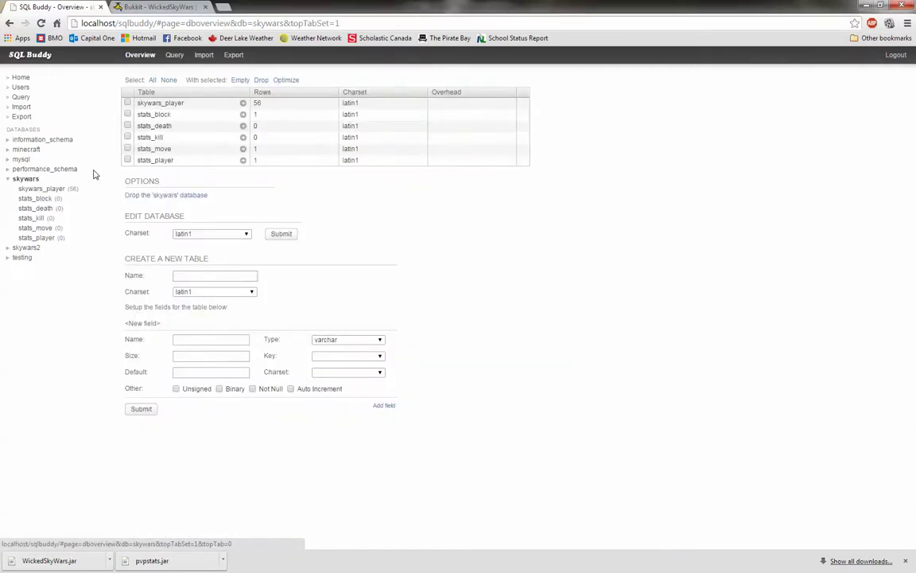
pyautogui.click(38, 191)
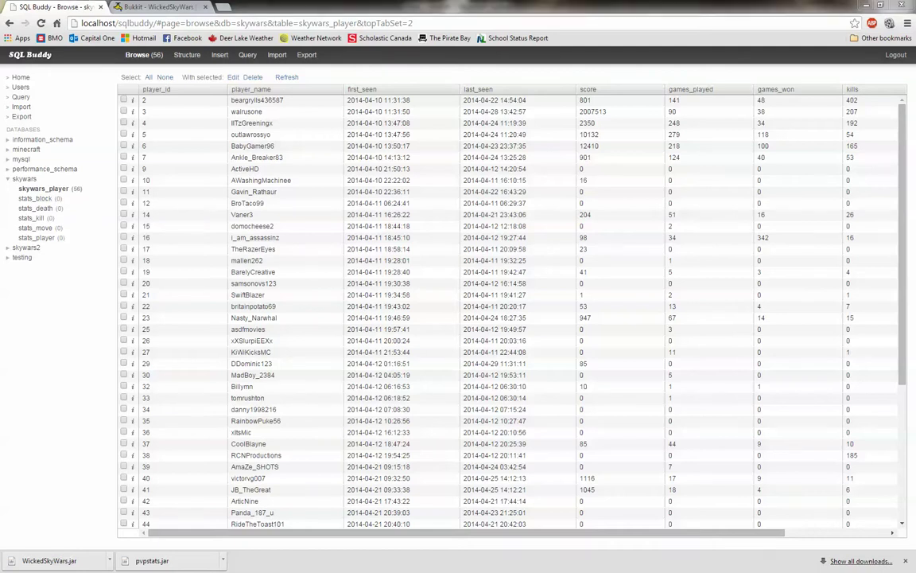
pyautogui.hotkey('alt', 'Tab')
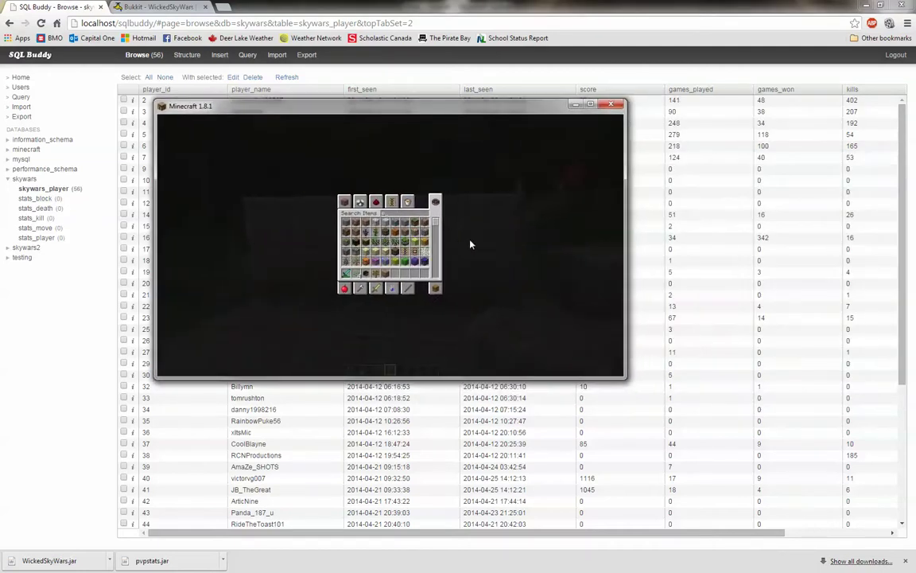
# Step: Make the Minecraft game window fill the screen
pyautogui.press('e')
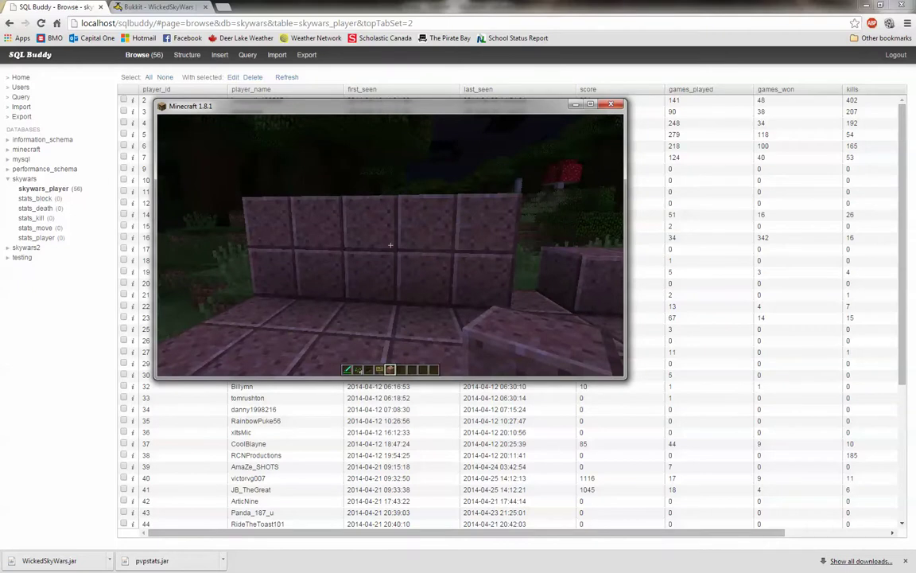
pyautogui.press('t')
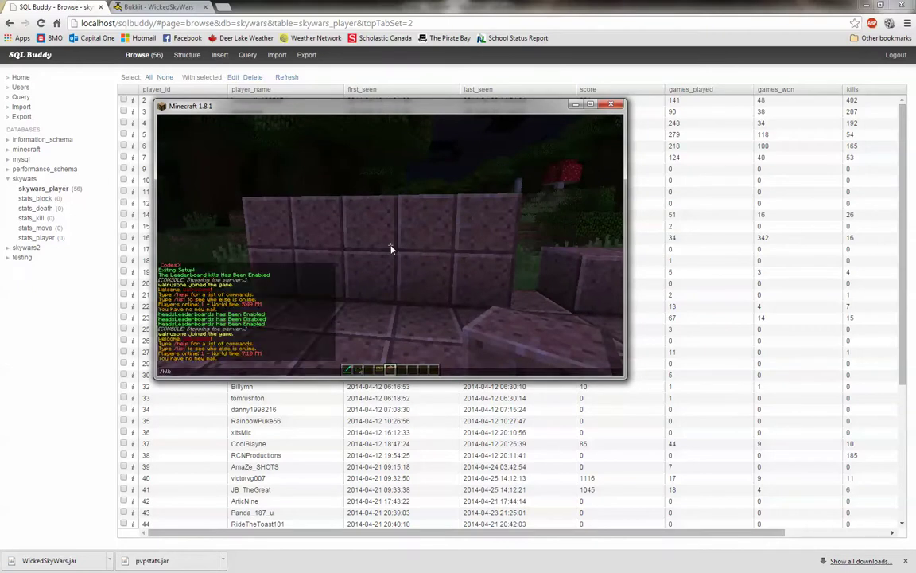
pyautogui.press('Return')
pyautogui.press('e')
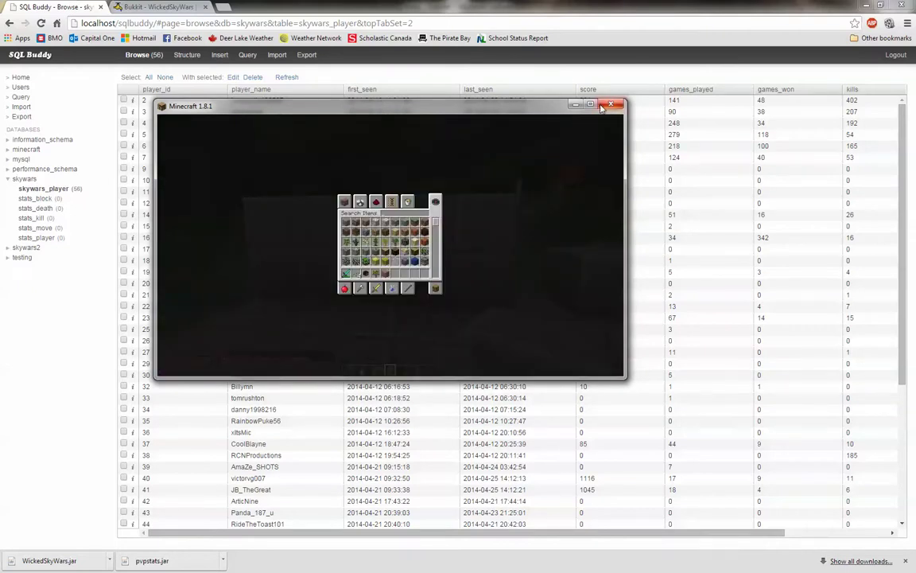
pyautogui.click(590, 104)
# Step: Put a Polished Granite block in the hotbar and start the /hlb command
pyautogui.click(366, 196)
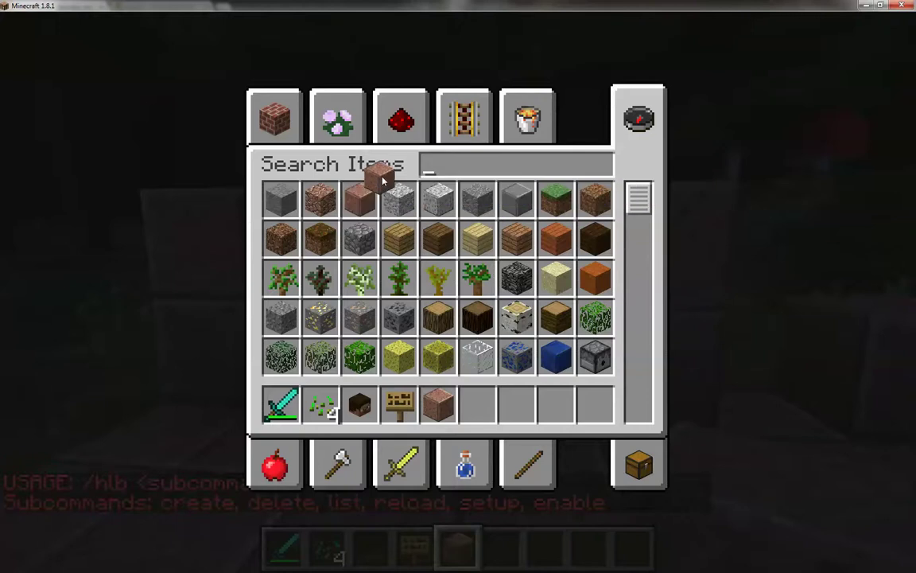
pyautogui.click(360, 198)
pyautogui.press('e')
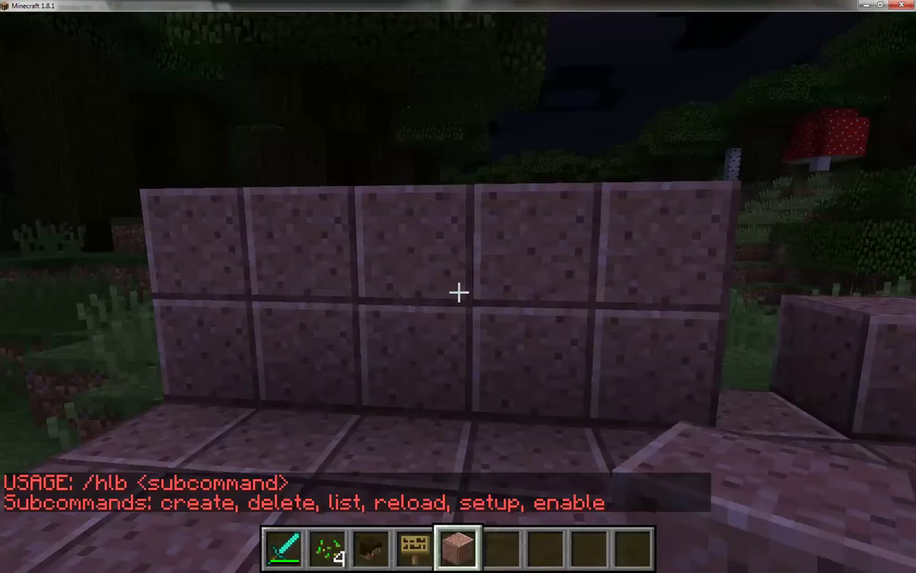
pyautogui.press('/')
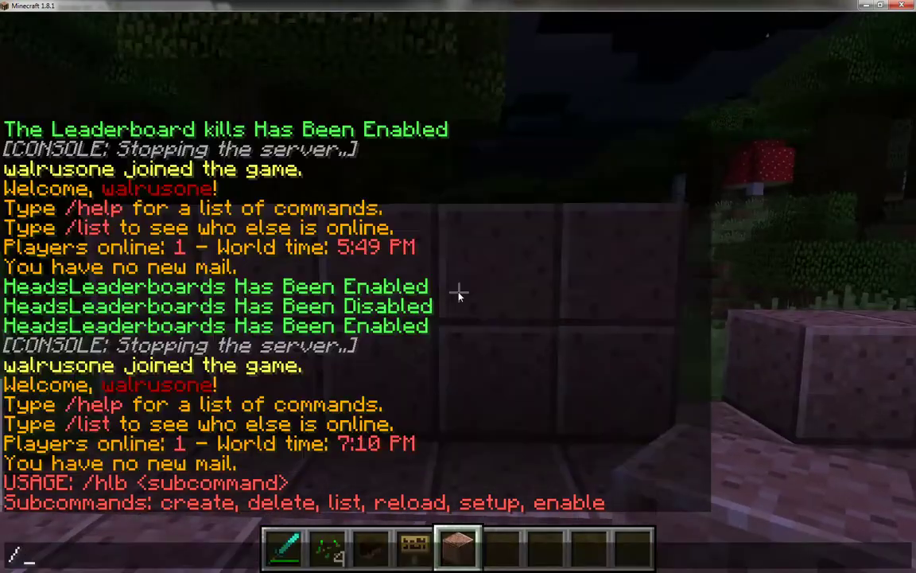
pyautogui.write('hlb')
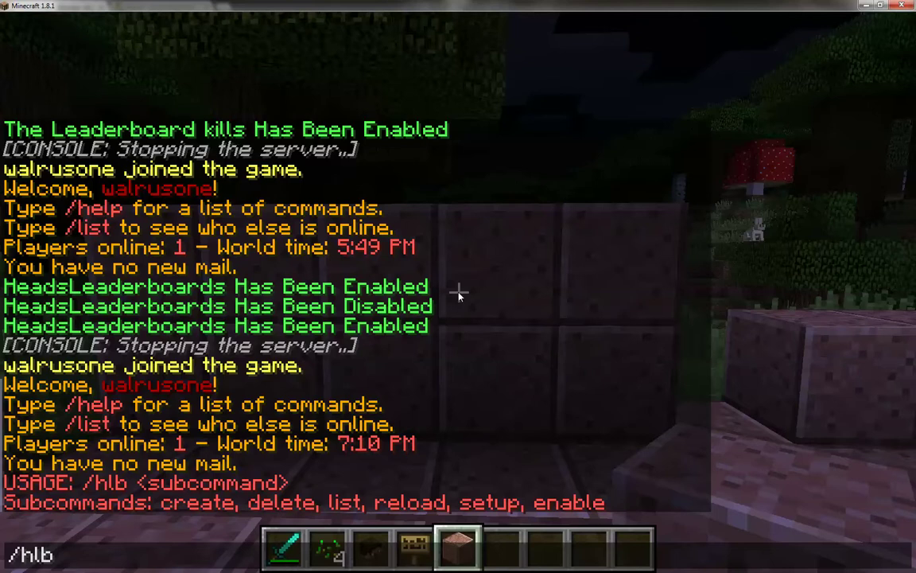
# Step: Run /hlb setup and give localhost as the MySQL IP and 3306 as the port
pyautogui.write('setup')
pyautogui.press('Return')
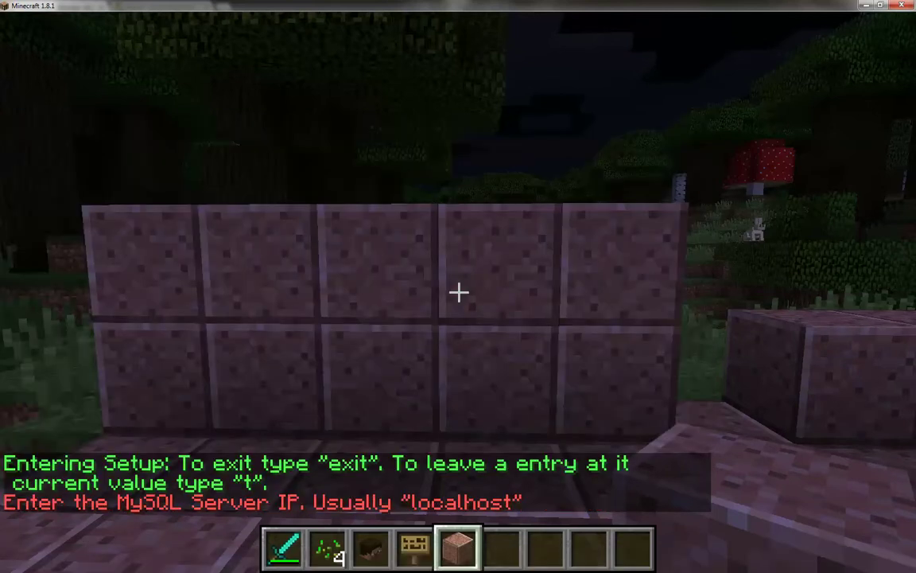
pyautogui.write('tlocalhost')
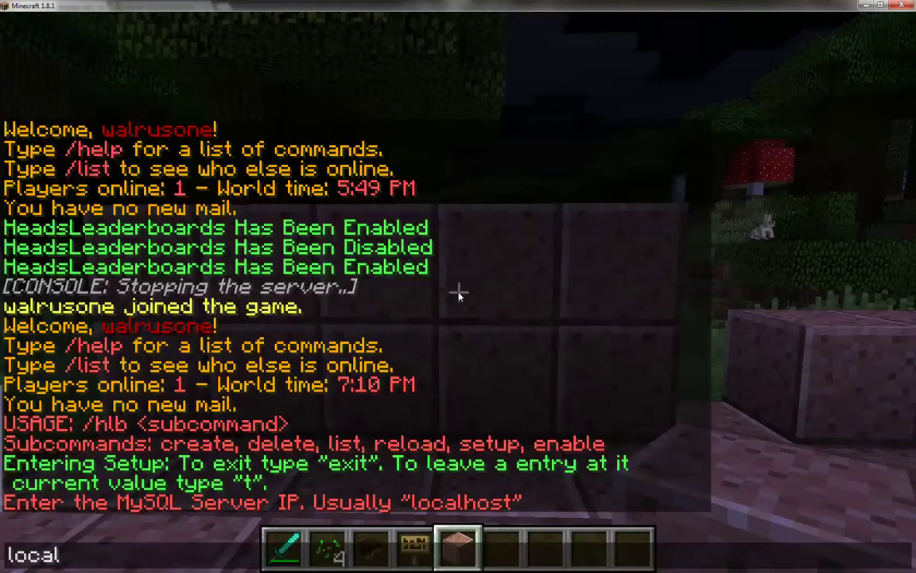
pyautogui.press('Return')
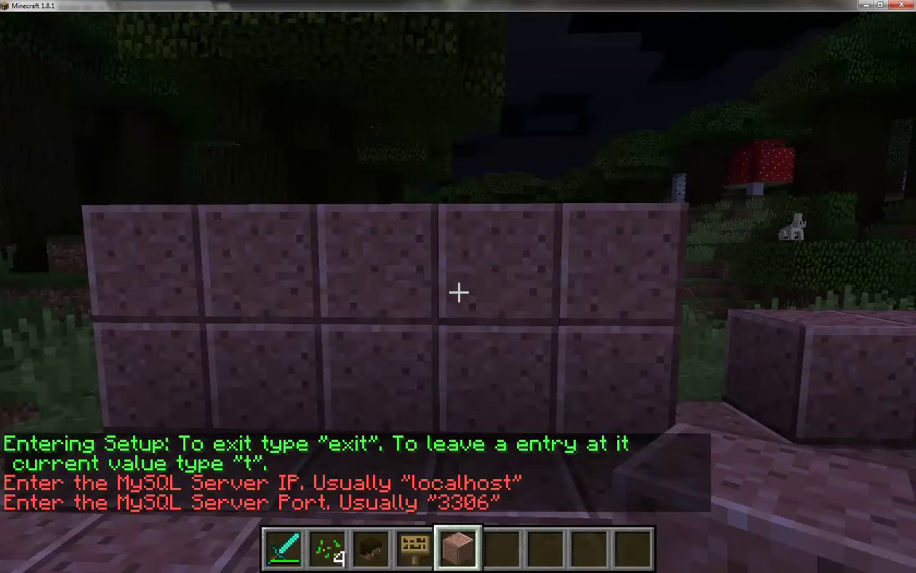
pyautogui.write('t3306')
pyautogui.press('Return')
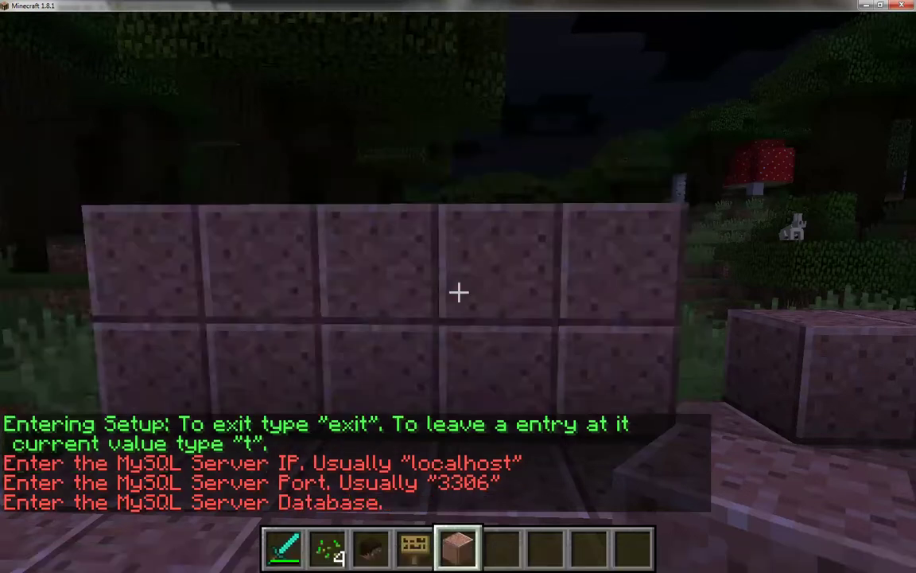
# Step: Enter skywars as the database, then the MySQL username and password to finish setup
pyautogui.press('t')
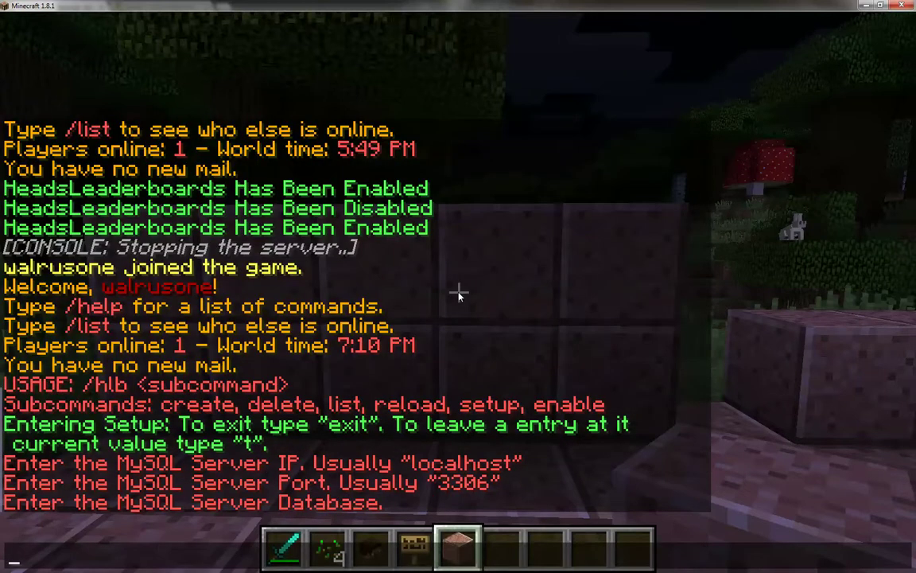
pyautogui.press('Escape')
pyautogui.press('Escape')
pyautogui.moveTo(367, 4); pyautogui.dragTo(440, 175)
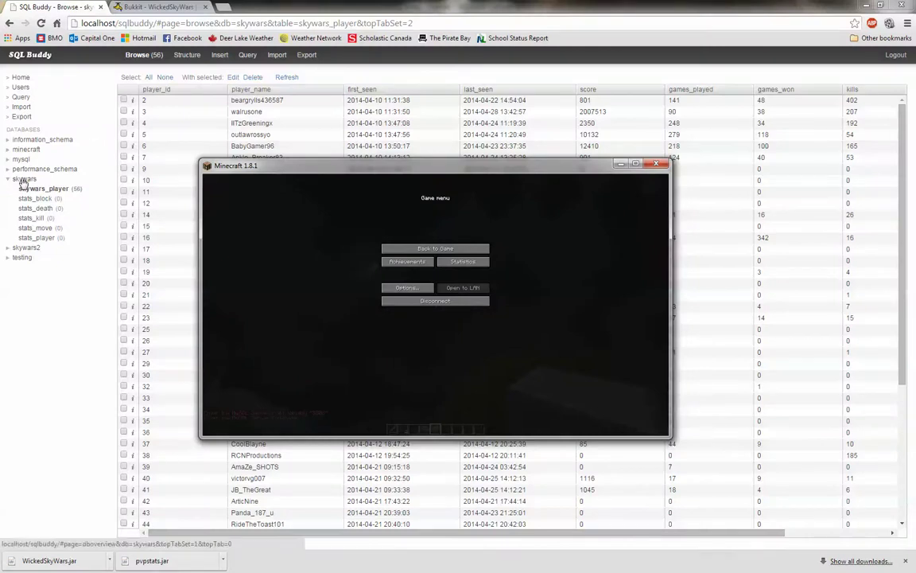
pyautogui.click(435, 248)
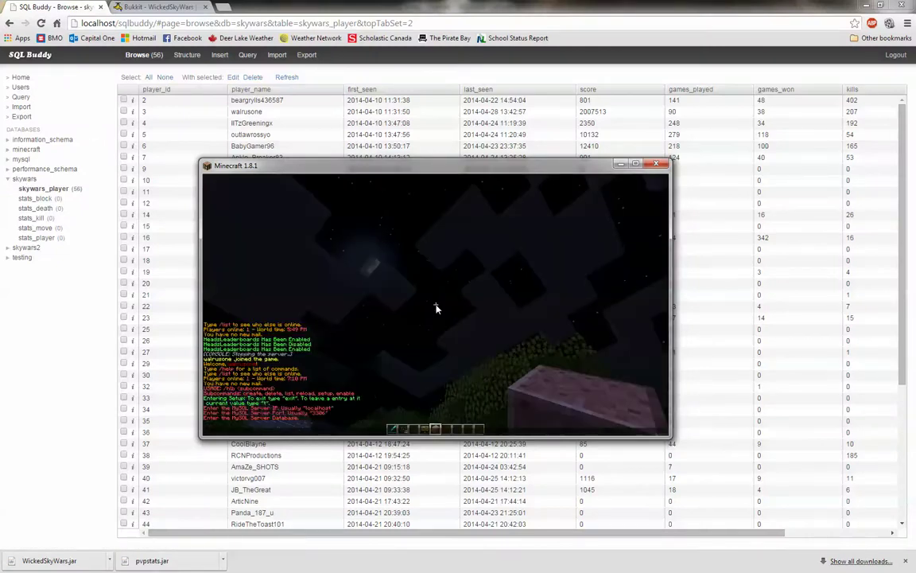
pyautogui.press('Return')
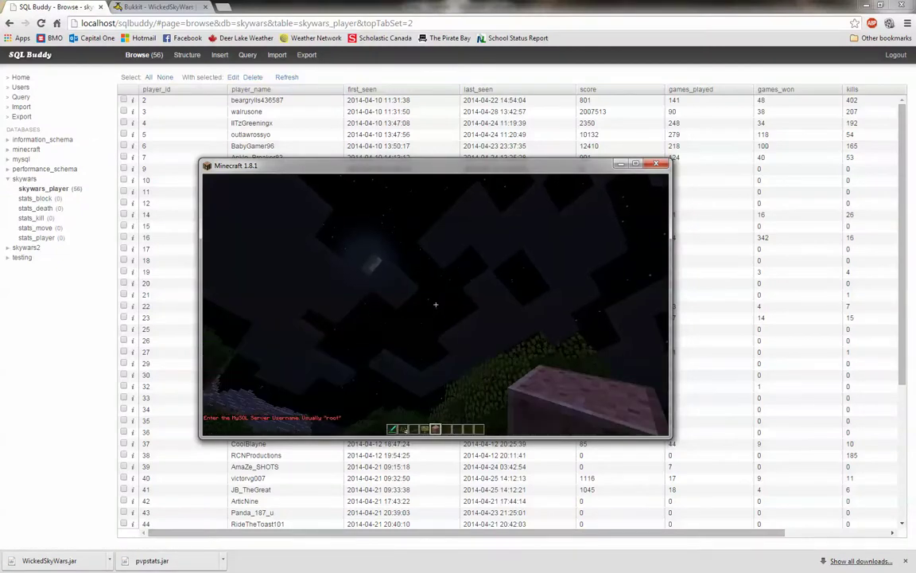
pyautogui.press('t')
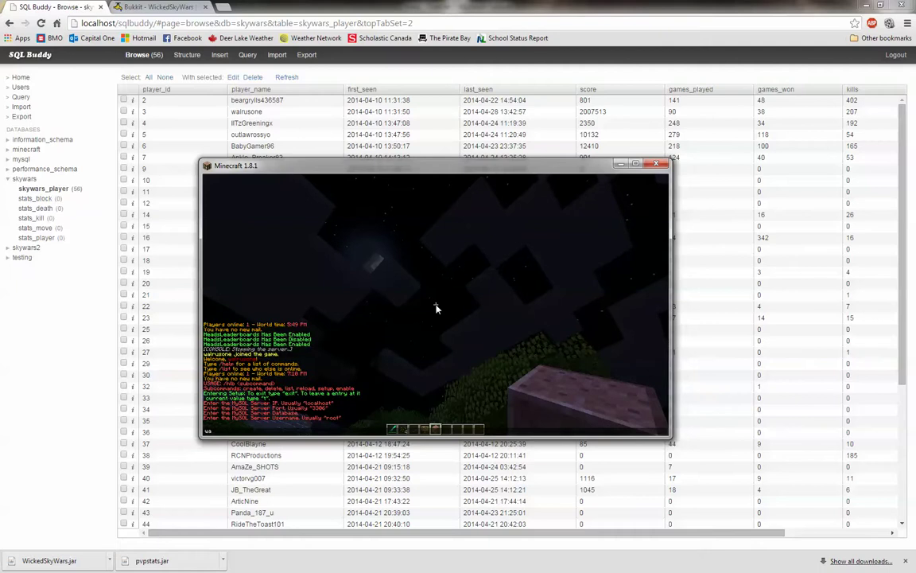
pyautogui.click(635, 163)
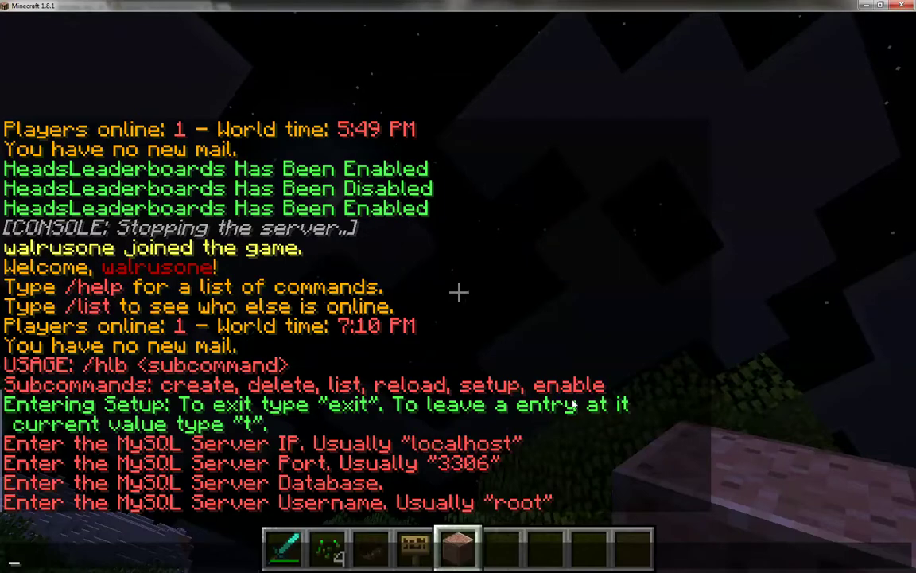
pyautogui.write('walrusone')
pyautogui.press('Return')
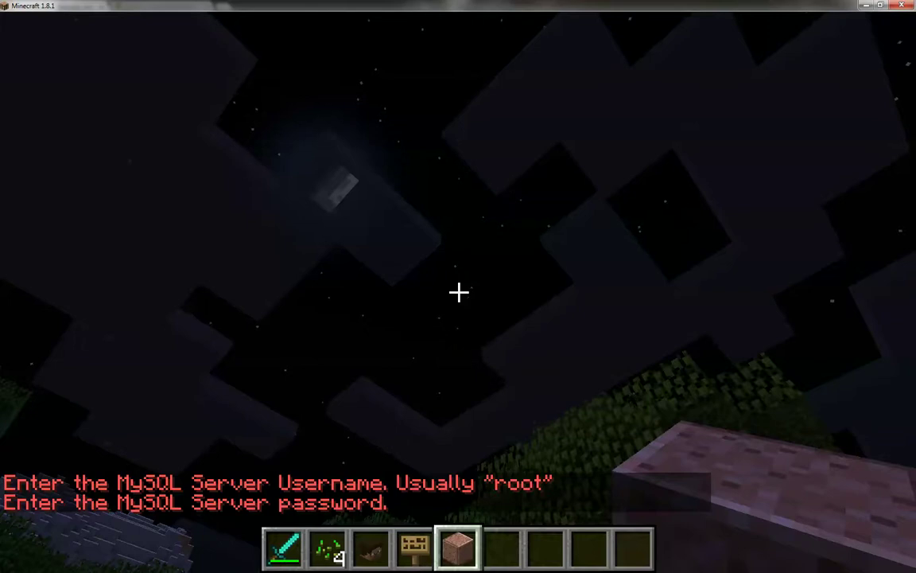
pyautogui.write('tpassword')
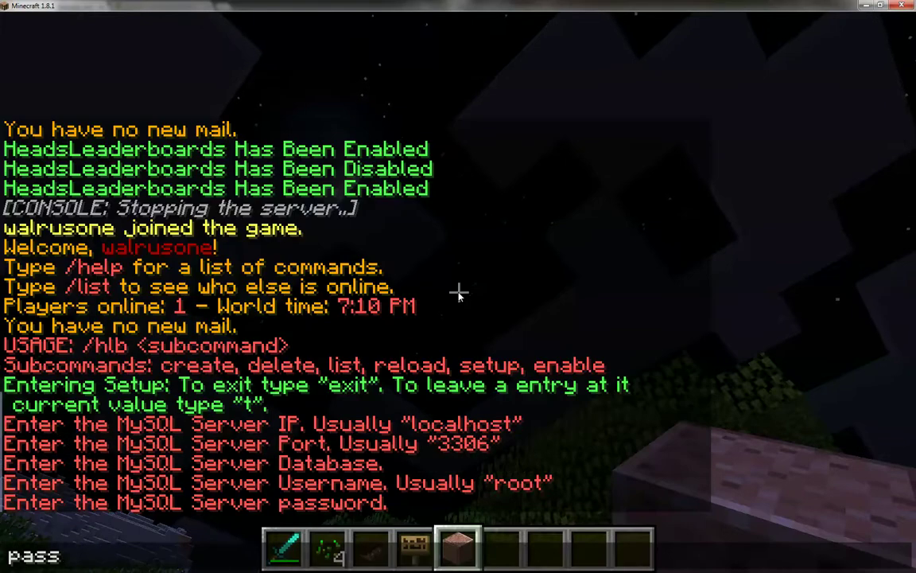
pyautogui.press('Return')
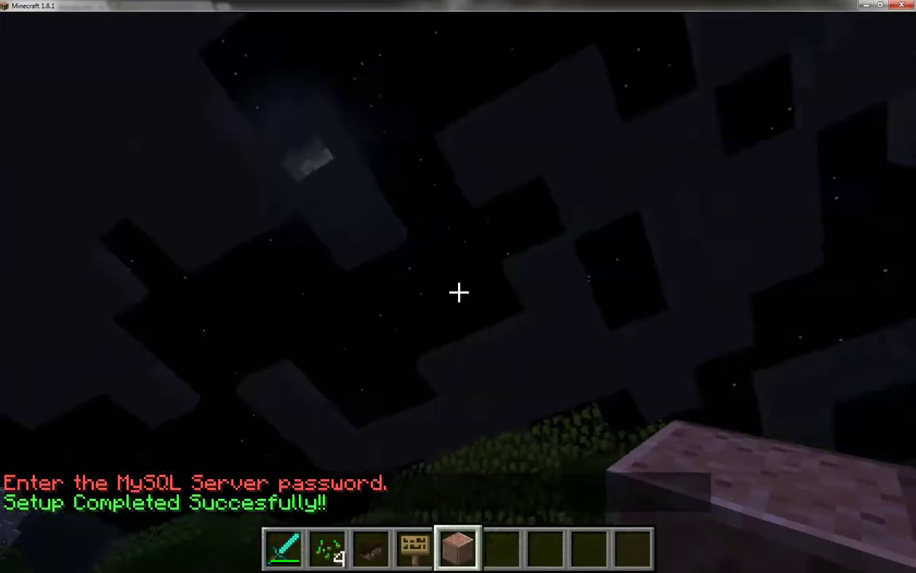
# Step: Enable the HeadsLeaderboards plugin with /hlb enable
pyautogui.press('e')
pyautogui.press('e')
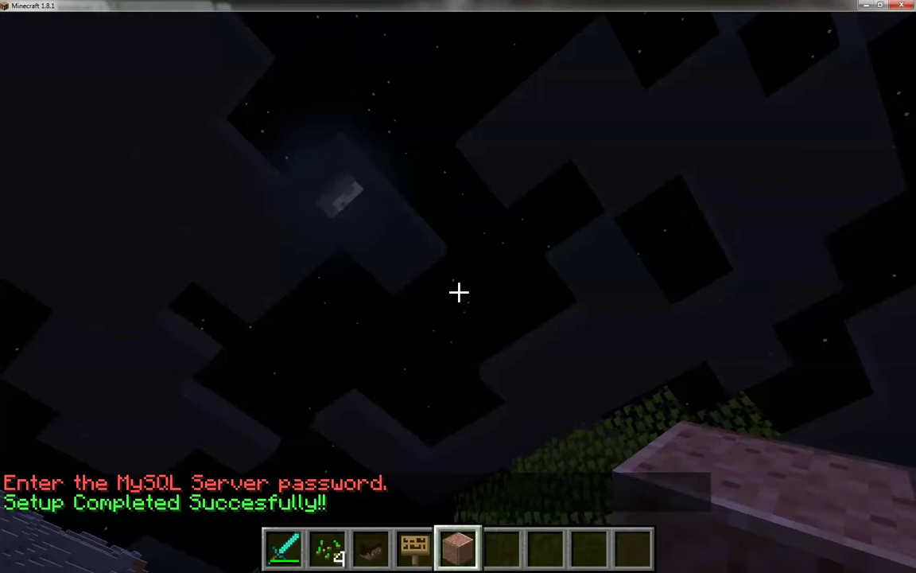
pyautogui.press('/')
pyautogui.write('hlb enable')
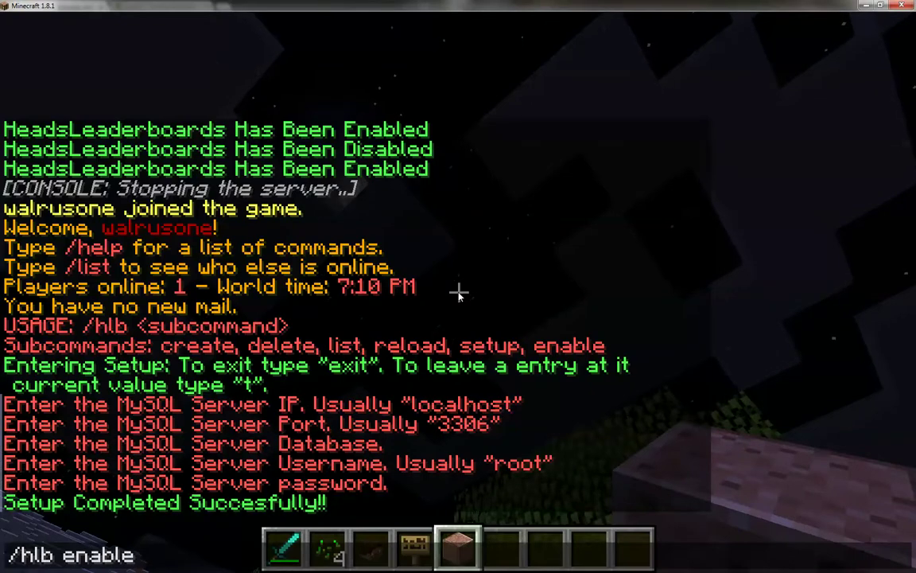
pyautogui.press('Return')
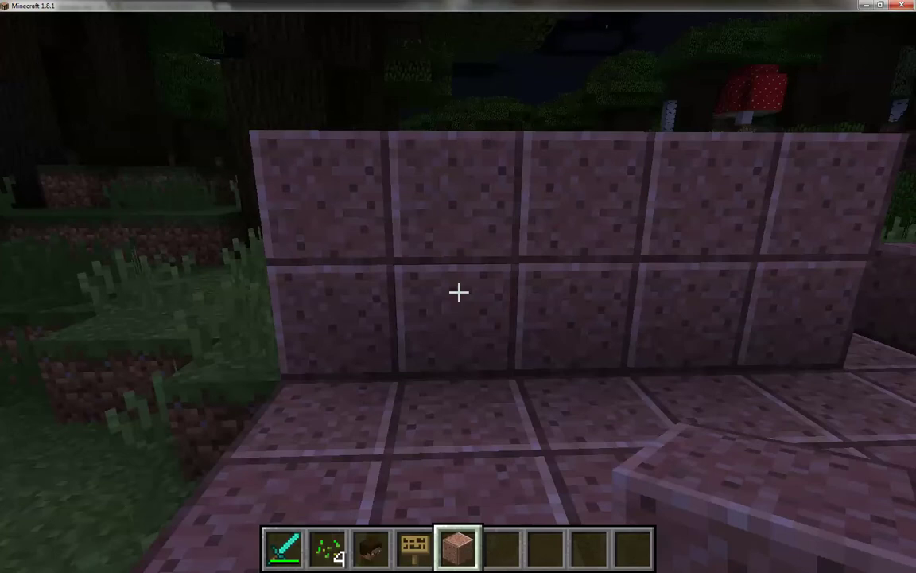
# Step: Run /hlb to show its subcommands and /hlb list to list leaderboards
pyautogui.press('/')
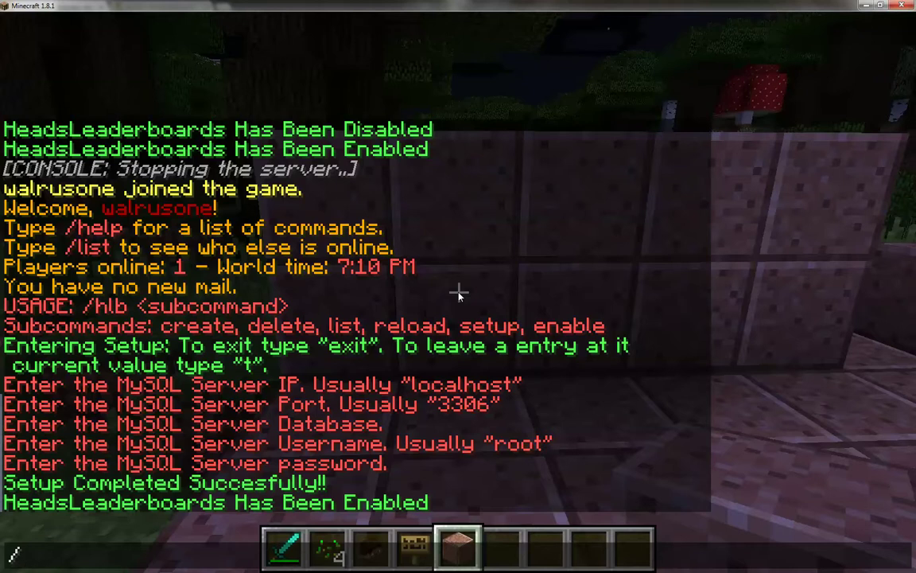
pyautogui.write('hlb')
pyautogui.press('Return')
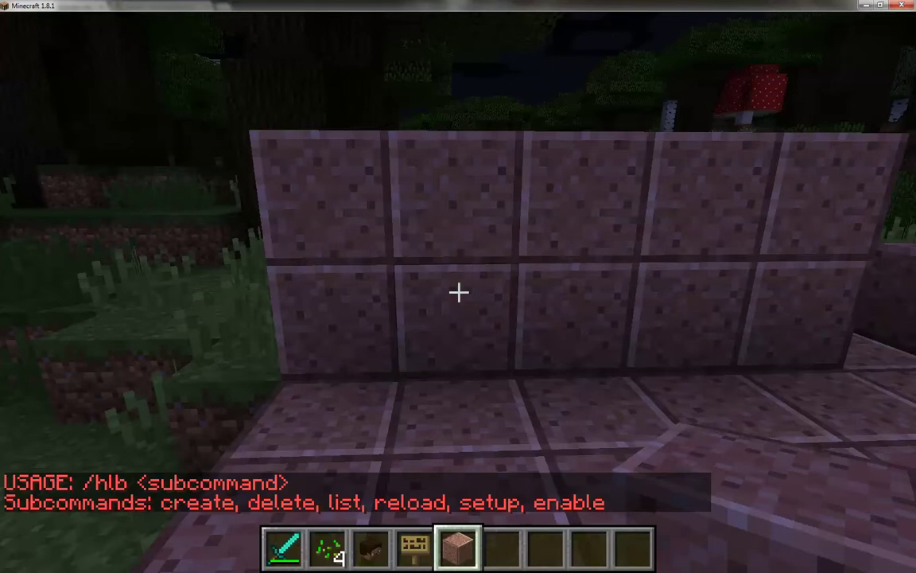
pyautogui.press('/')
pyautogui.write('ki')
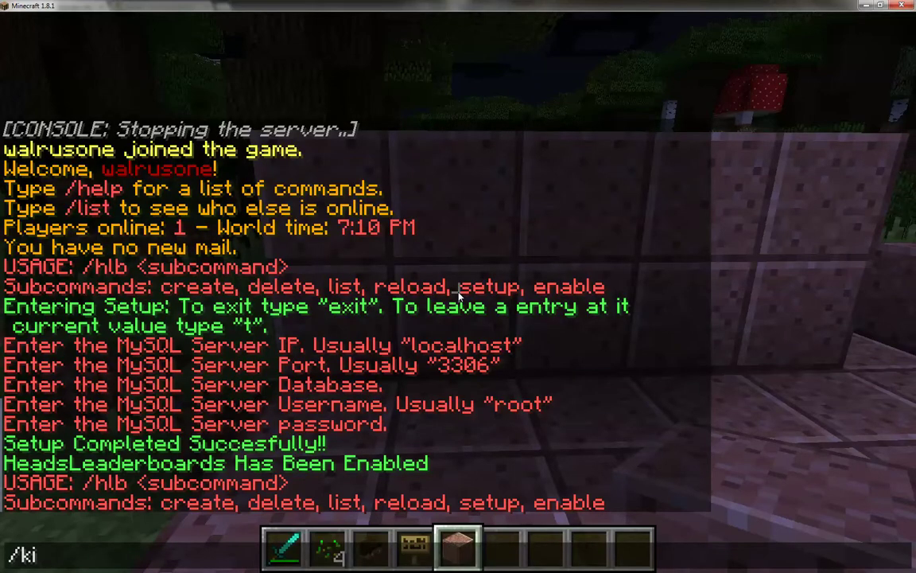
pyautogui.press('BackSpace')
pyautogui.press('BackSpace')
pyautogui.write('hlb list')
pyautogui.press('Return')
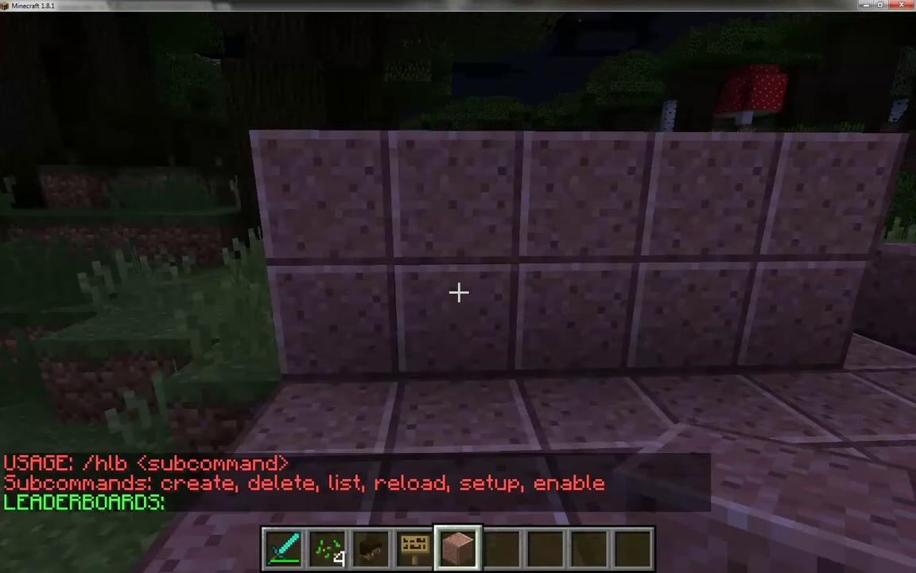
# Step: Create the kills leaderboard with /hlb create kills
pyautogui.press('/')
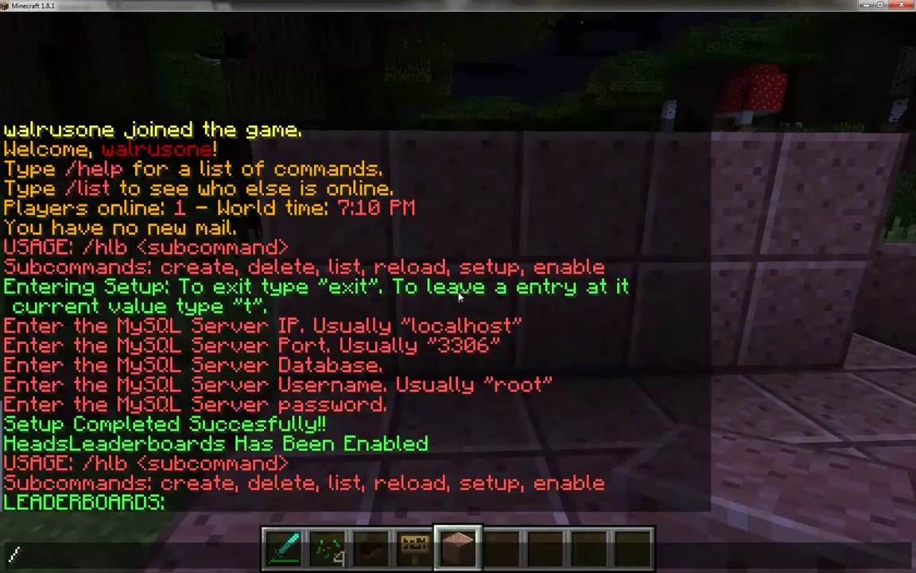
pyautogui.write('k')
pyautogui.press('BackSpace')
pyautogui.write('hlb create kills')
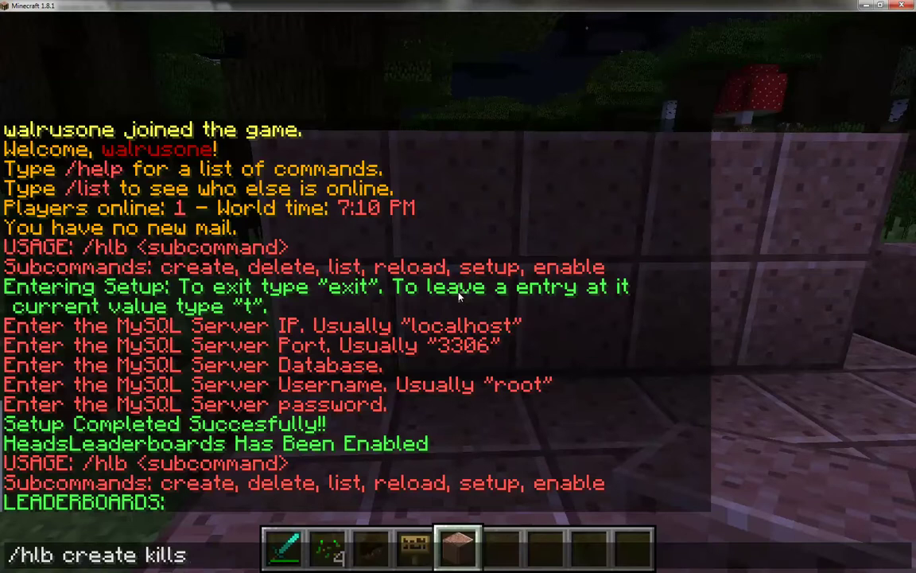
pyautogui.press('Return')
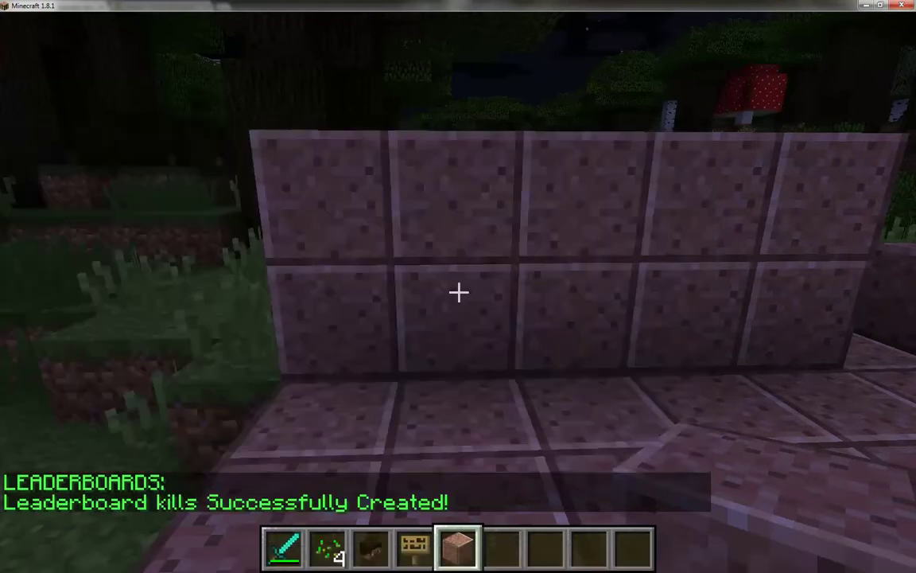
pyautogui.press('t')
pyautogui.press('Up')
# Step: Run /hlb list to confirm kills appears among the leaderboards
pyautogui.press('BackSpace')
pyautogui.press('BackSpace')
pyautogui.press('BackSpace')
pyautogui.press('BackSpace')
pyautogui.press('BackSpace')
pyautogui.press('BackSpace')
pyautogui.press('BackSpace')
pyautogui.press('BackSpace')
pyautogui.press('BackSpace')
pyautogui.press('BackSpace')
pyautogui.press('BackSpace')
pyautogui.press('BackSpace')
pyautogui.write('list')
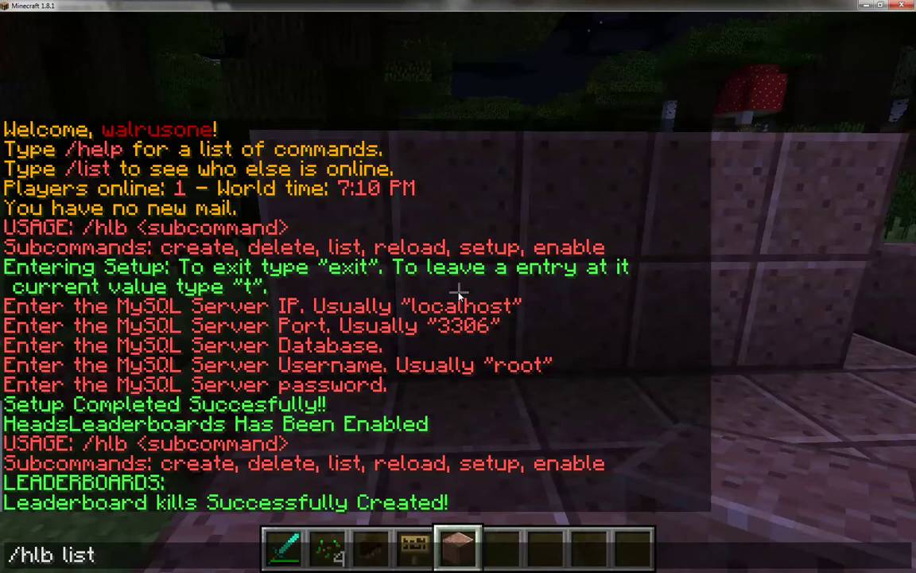
pyautogui.press('Return')
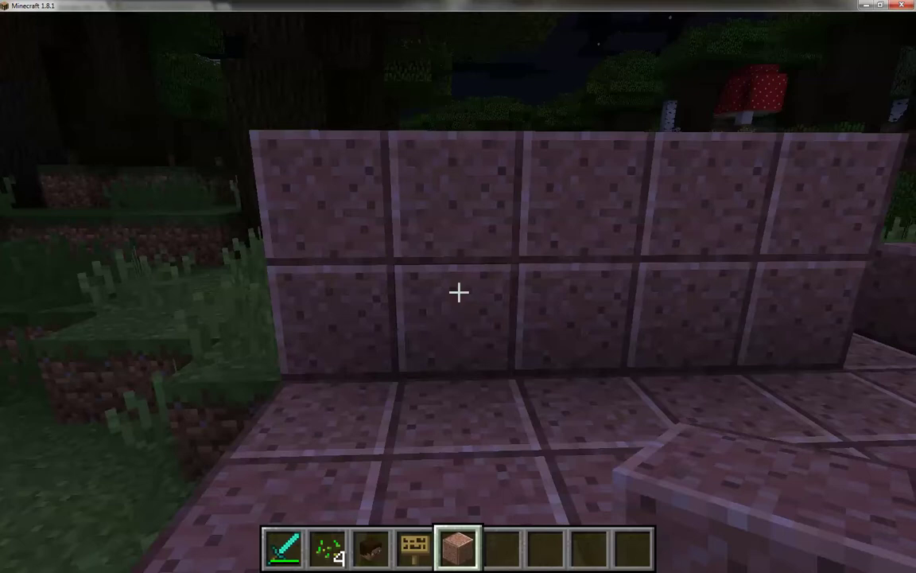
# Step: Type the /hlb setup kills command in chat
pyautogui.press('t')
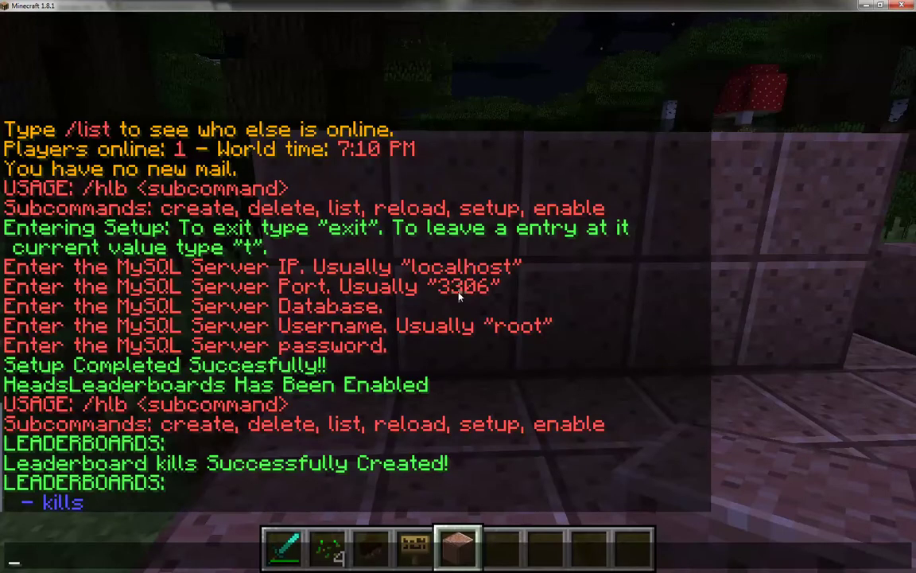
pyautogui.write('/hlb ki')
pyautogui.press('BackSpace')
pyautogui.press('BackSpace')
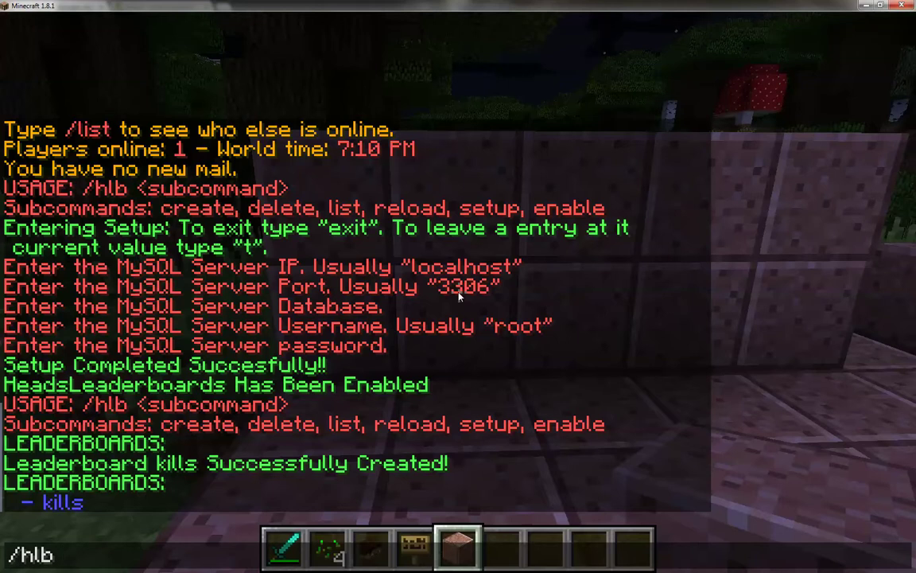
pyautogui.write('setup kills')
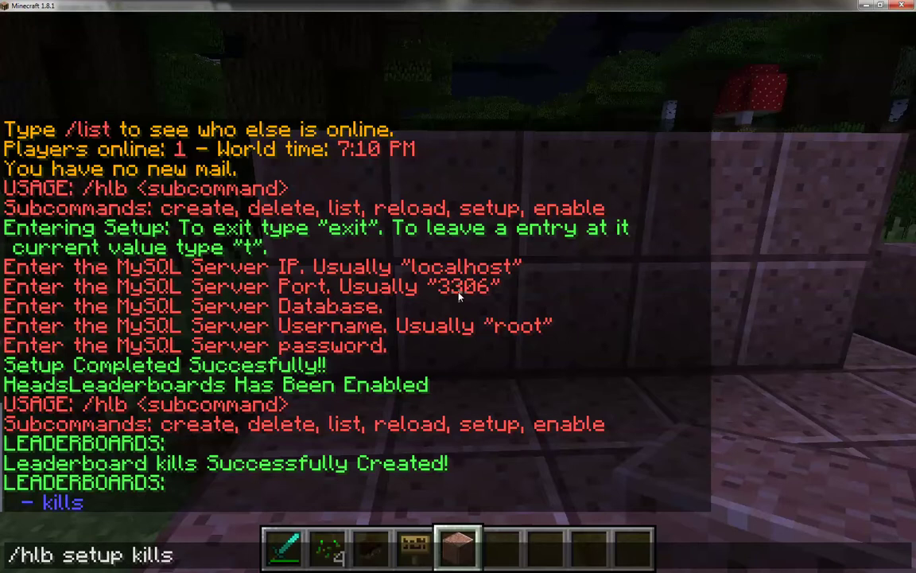
# Step: Run /hlb setup kills to start the kills leaderboard setup
pyautogui.press('Return')
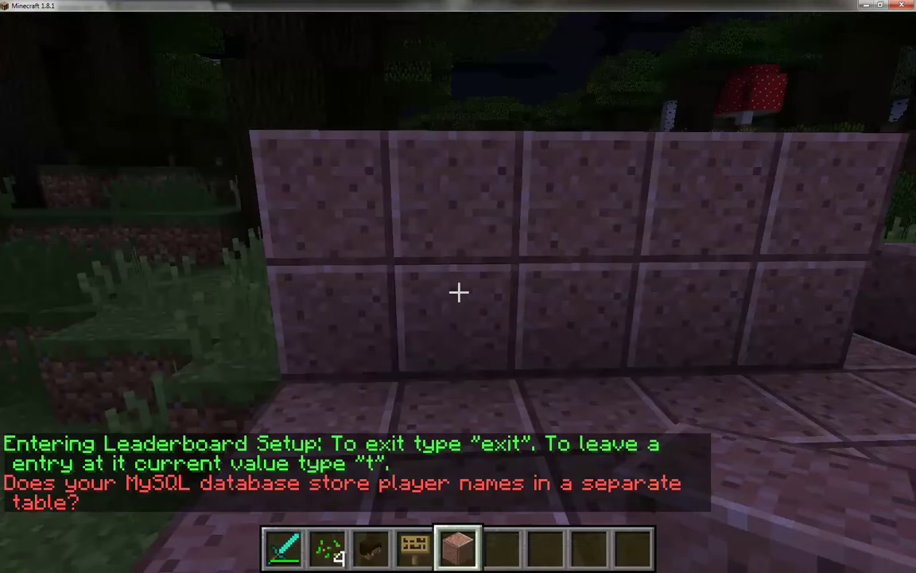
pyautogui.press('e')
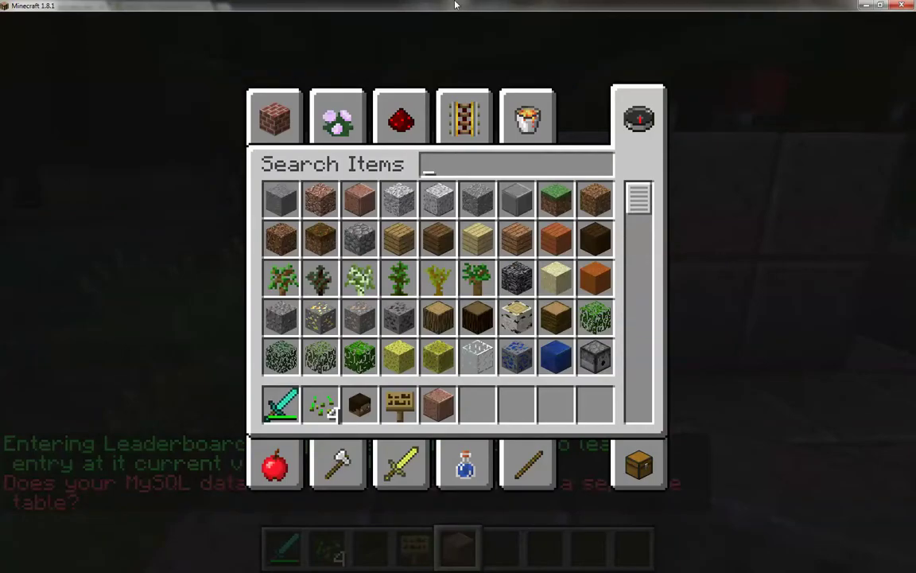
pyautogui.write('e')
pyautogui.press('Escape')
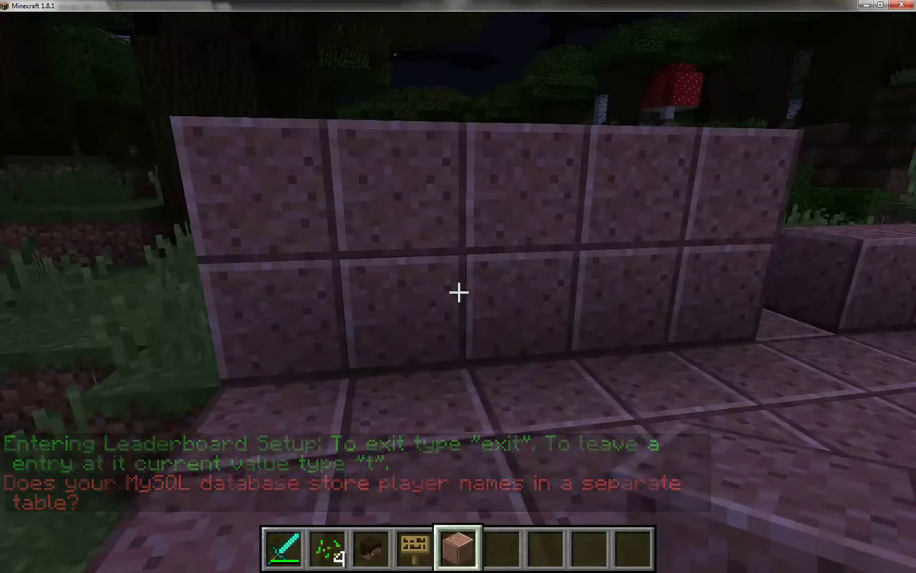
# Step: Answer 'no' to the separate names table question and window the game over SQL Buddy
pyautogui.write('tno')
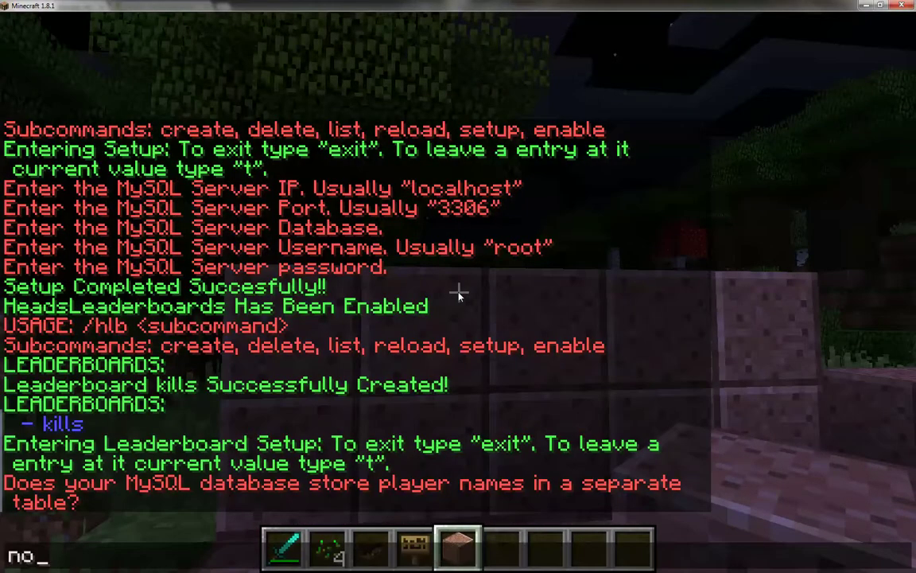
pyautogui.press('Return')
pyautogui.press('e')
pyautogui.moveTo(502, 6); pyautogui.dragTo(483, 223)
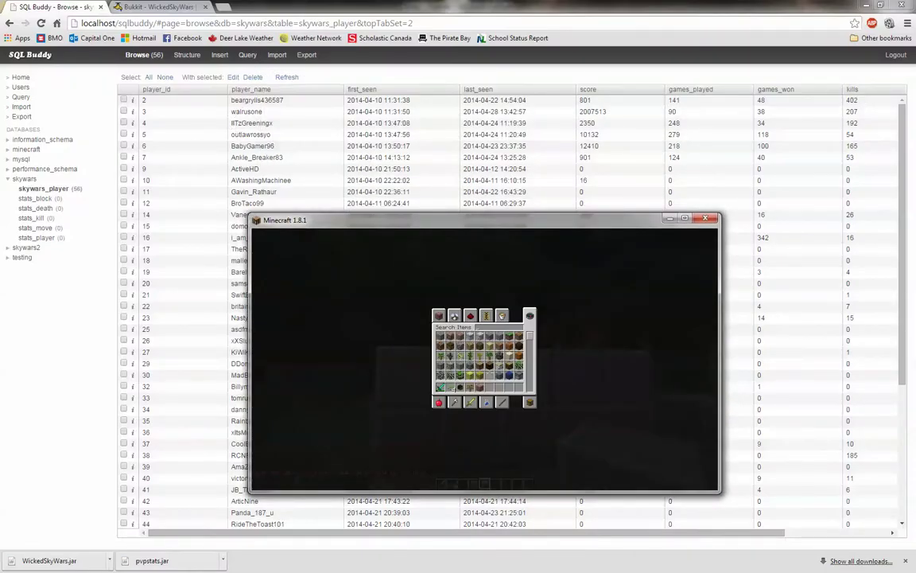
# Step: Set skywars_player as the stat table and kills as the stat column
pyautogui.moveTo(410, 220); pyautogui.dragTo(398, 202)
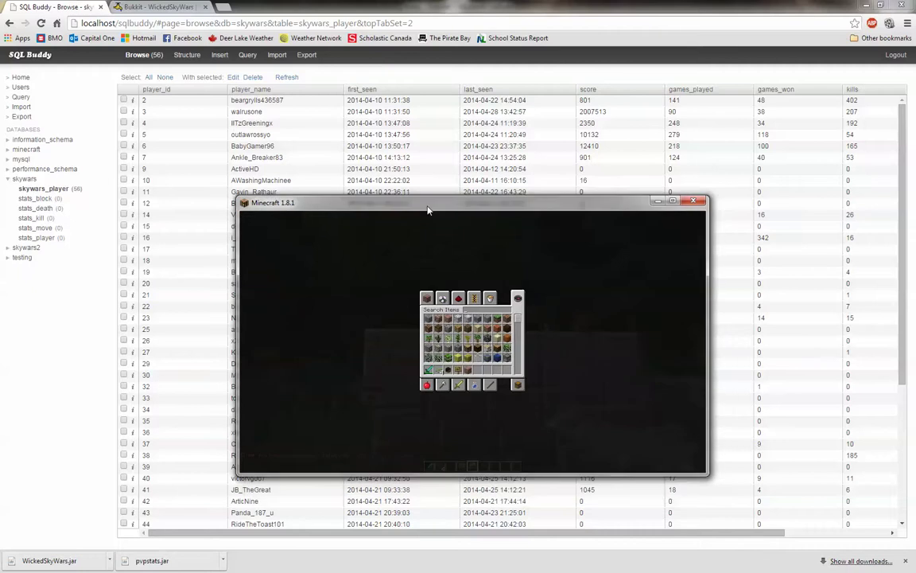
pyautogui.press('Escape')
pyautogui.press('t')
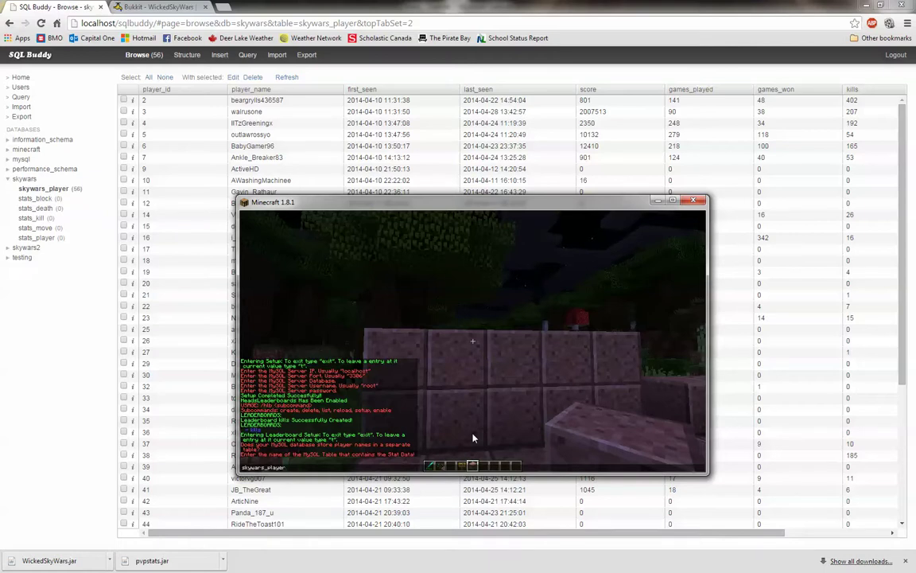
pyautogui.press('Return')
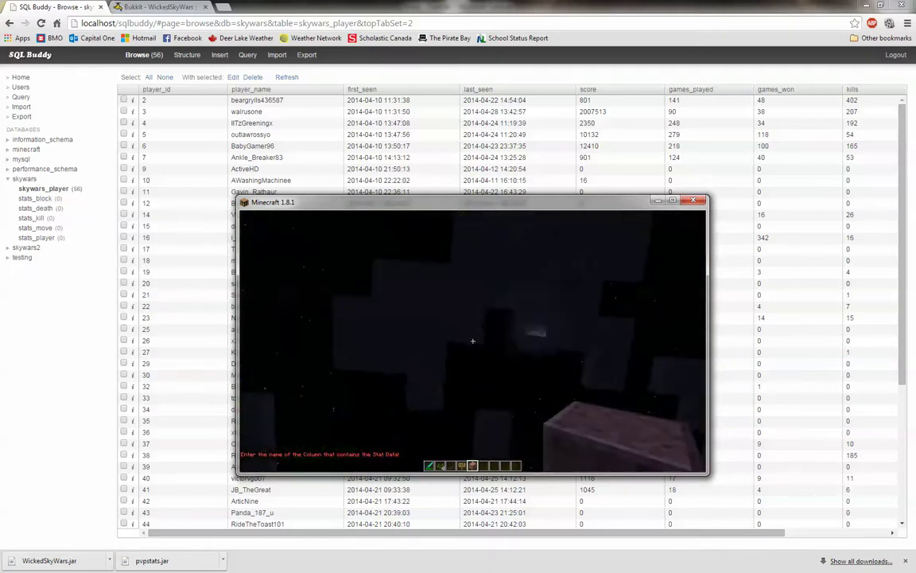
pyautogui.press('e')
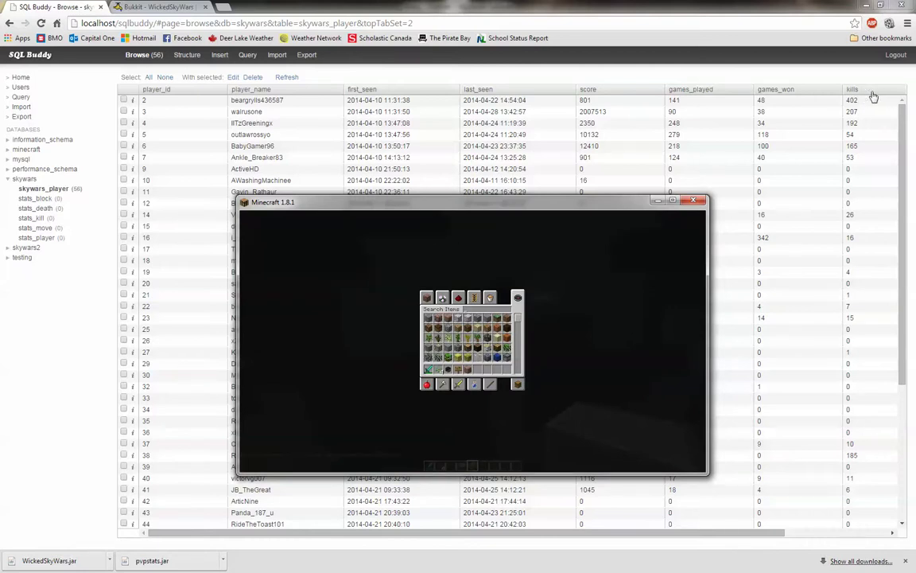
pyautogui.scroll(-2, 566, 318)
pyautogui.press('e')
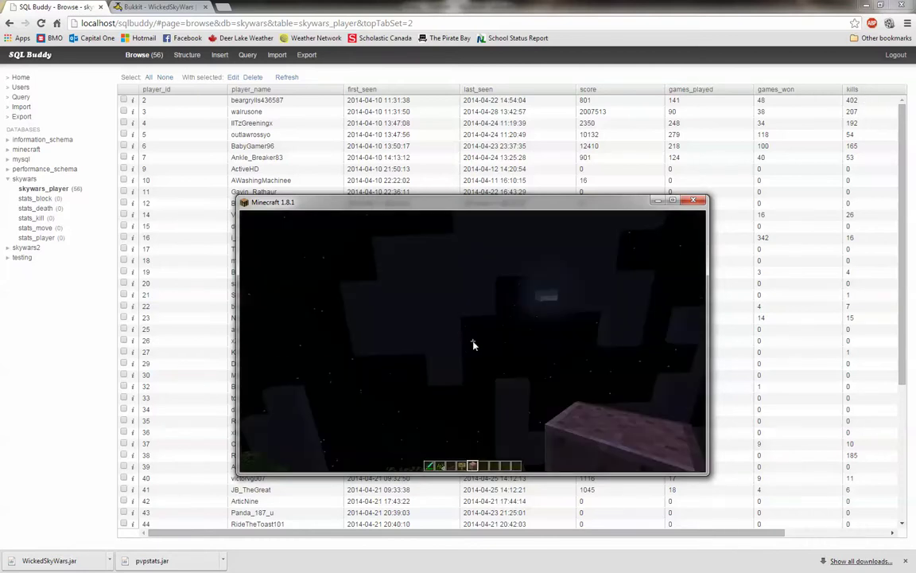
pyautogui.press('t')
pyautogui.press('Return')
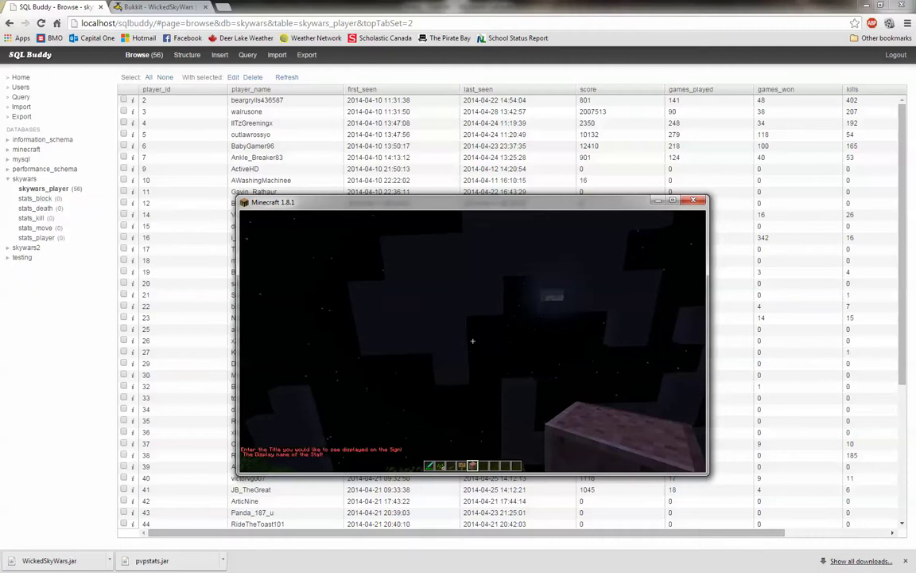
# Step: Set the sign title to Top Kills and the player names column to player_name
pyautogui.press('t')
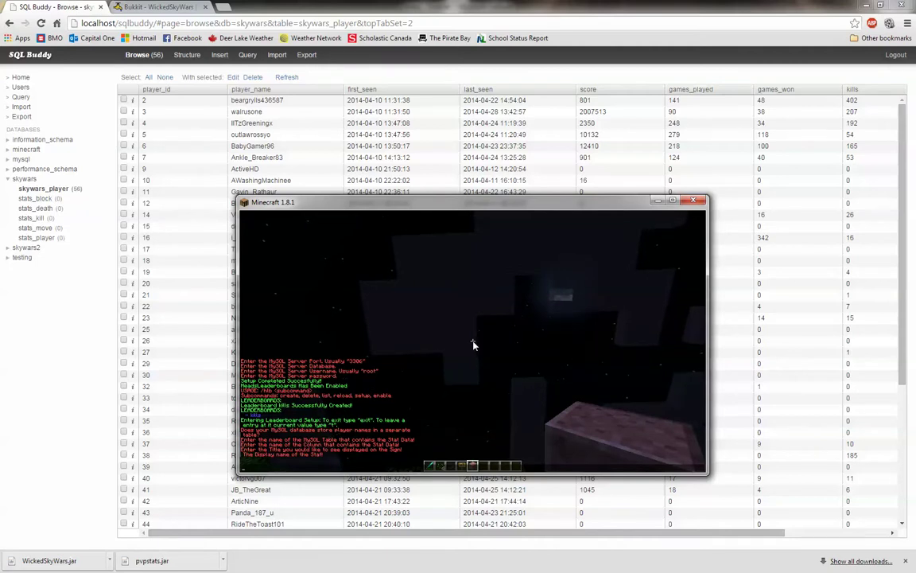
pyautogui.write('Top Kills')
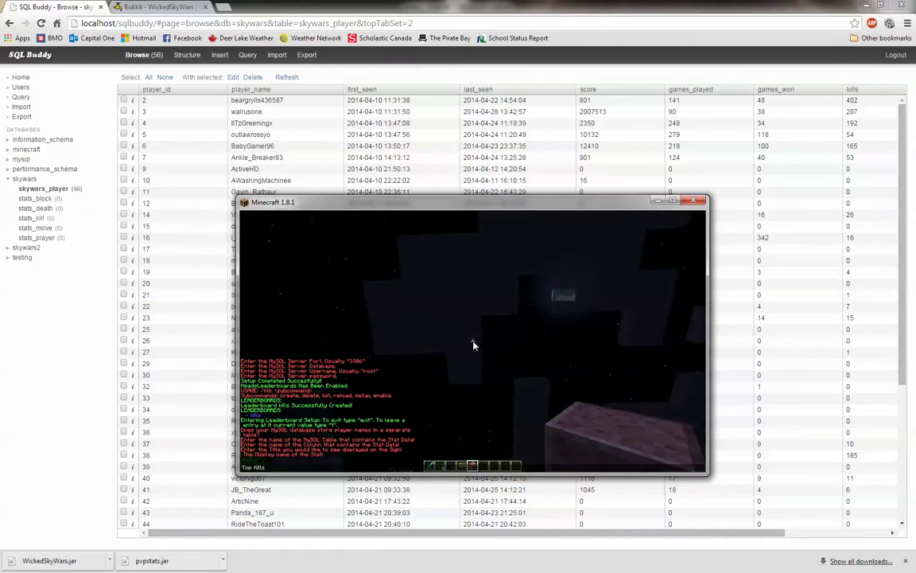
pyautogui.press('Return')
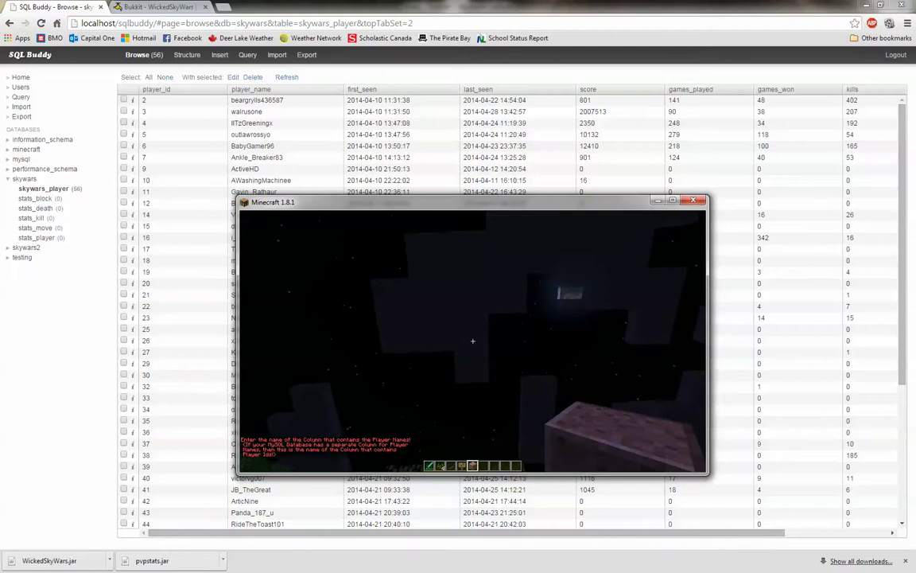
pyautogui.press('e')
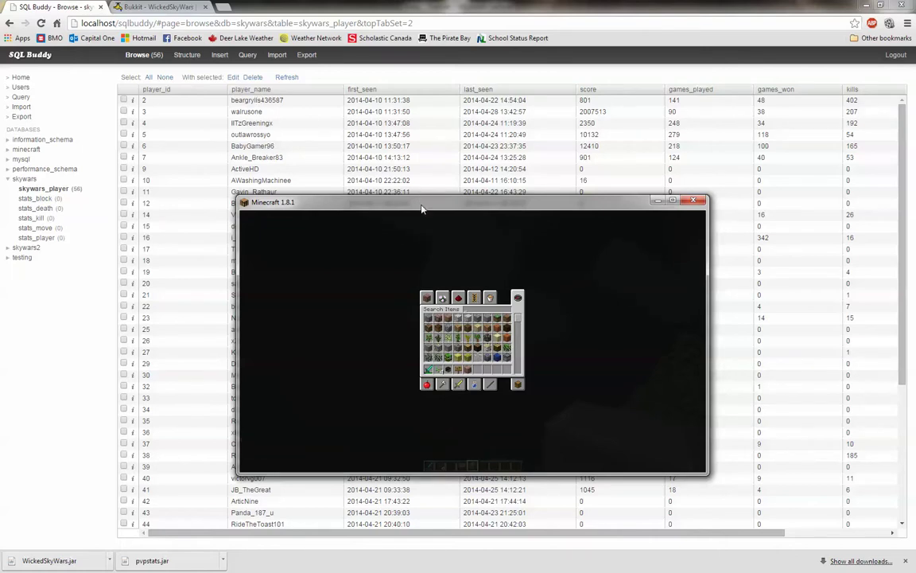
pyautogui.write('gl')
pyautogui.press('Escape')
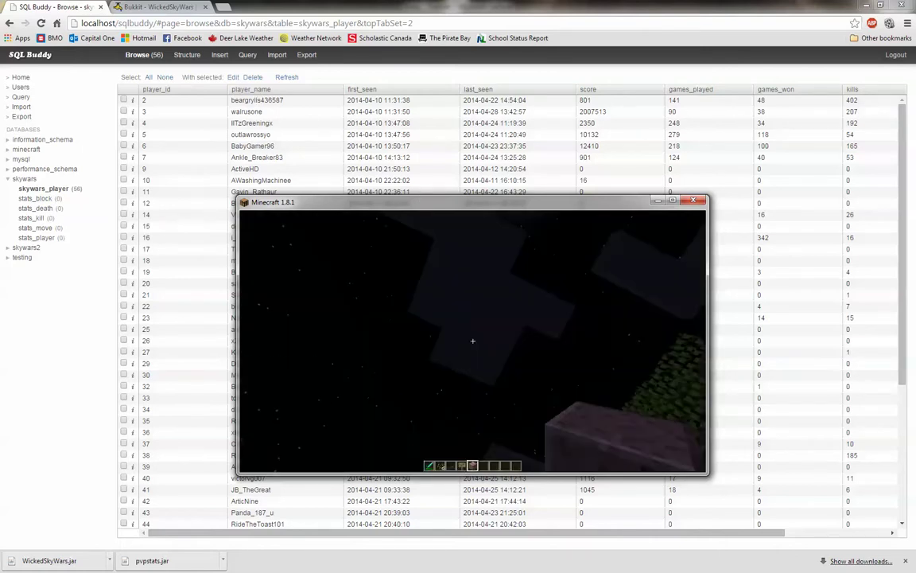
pyautogui.press('t')
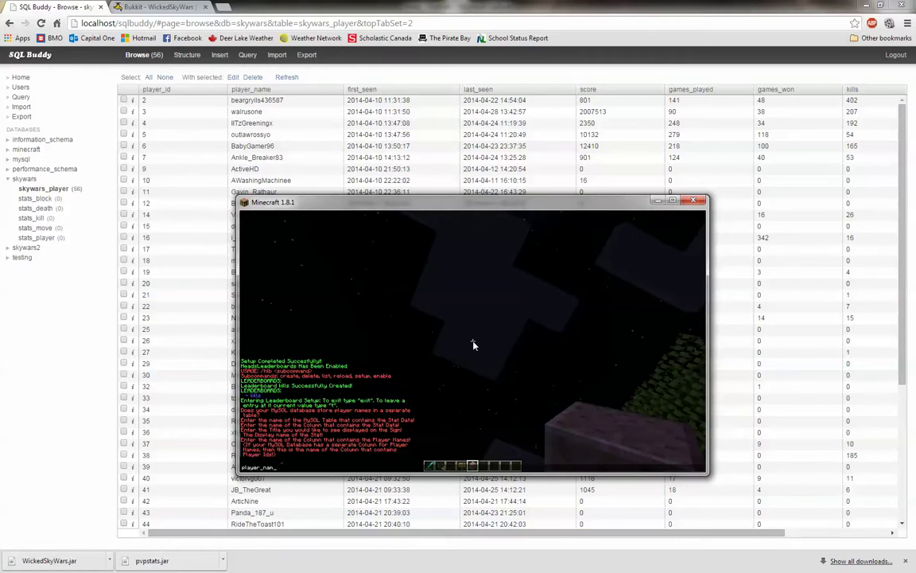
pyautogui.press('Return')
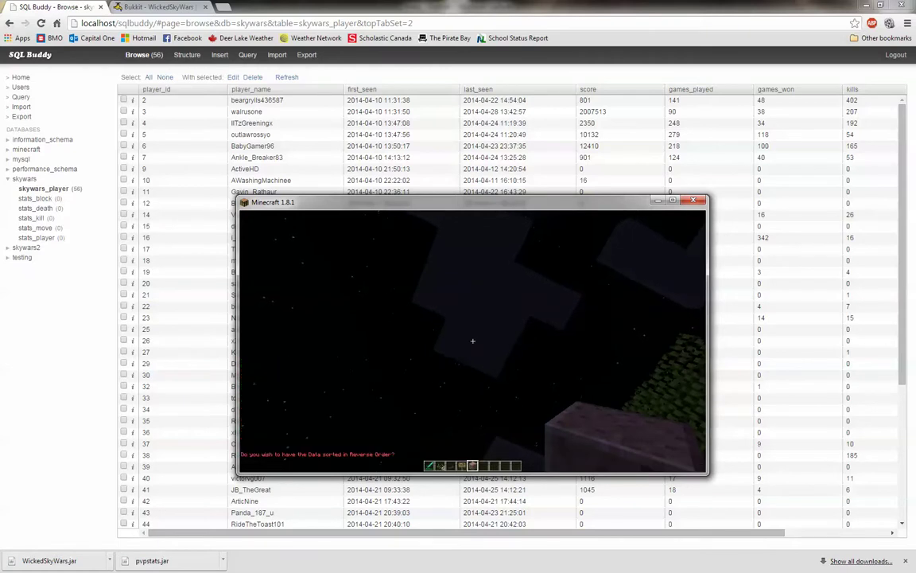
# Step: Maximize the game, decline reverse sorting with 'no', and set the leaderboard length to 10
pyautogui.press('e')
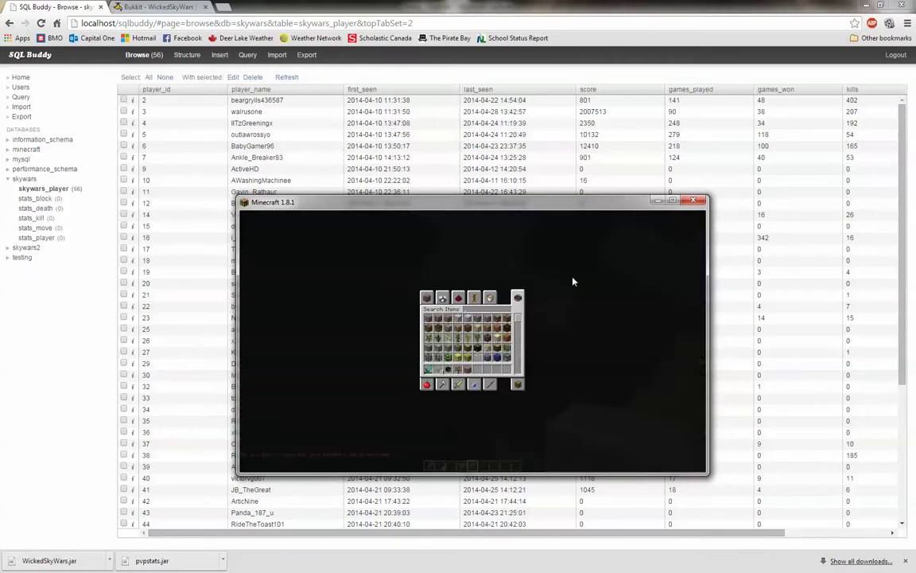
pyautogui.click(674, 202)
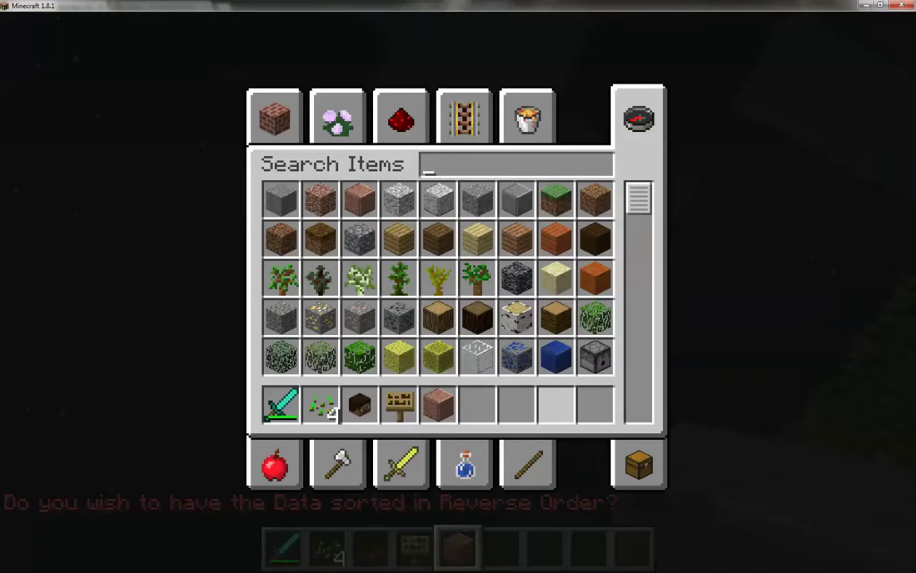
pyautogui.press('e')
pyautogui.write('t')
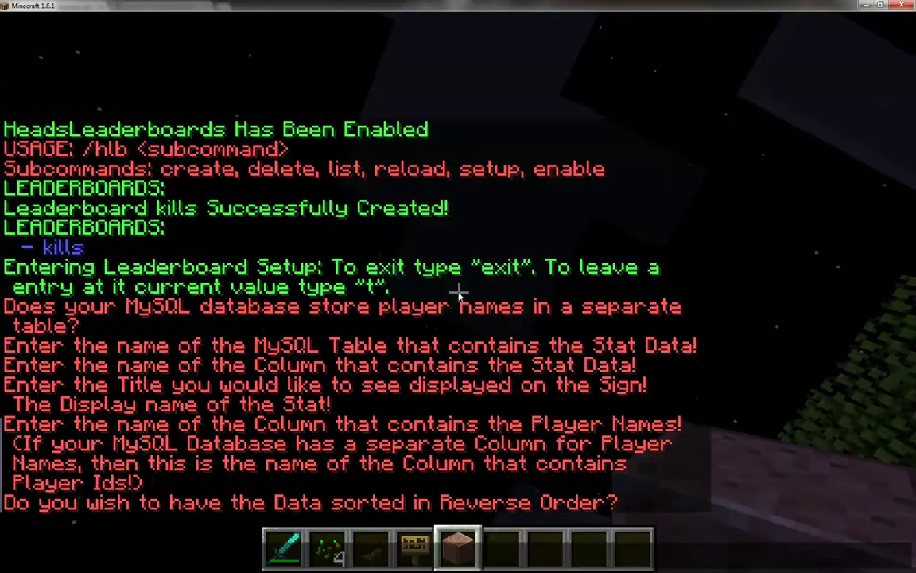
pyautogui.write('no')
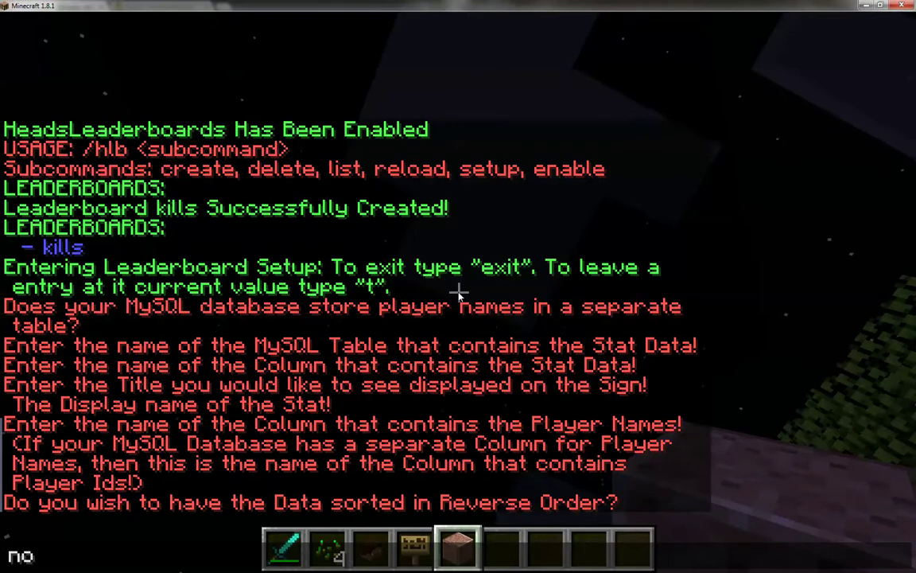
pyautogui.press('Return')
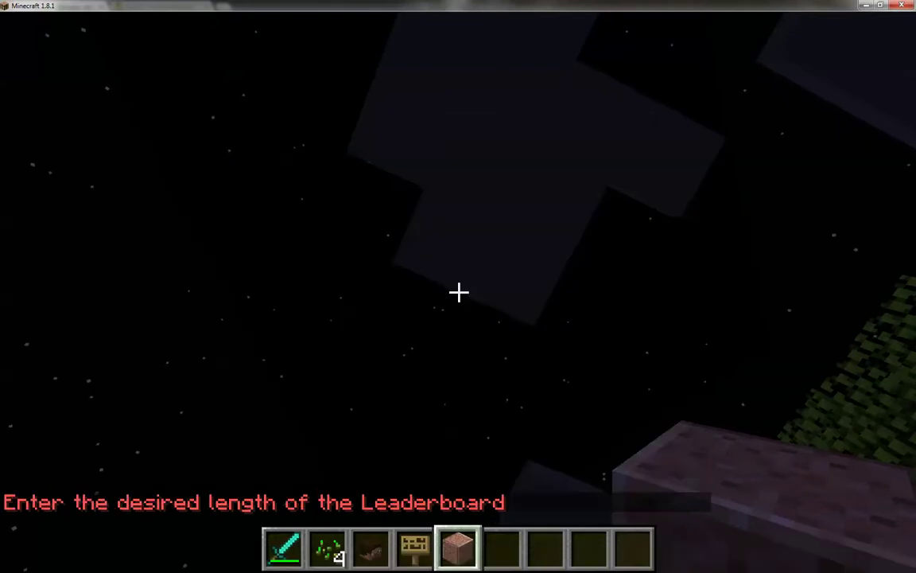
pyautogui.write('t')
pyautogui.write('10')
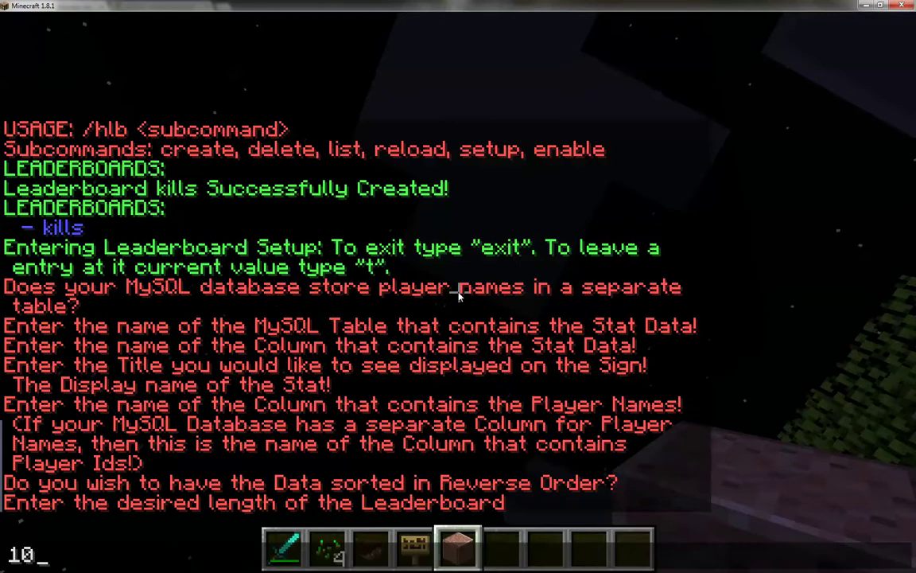
pyautogui.press('Return')
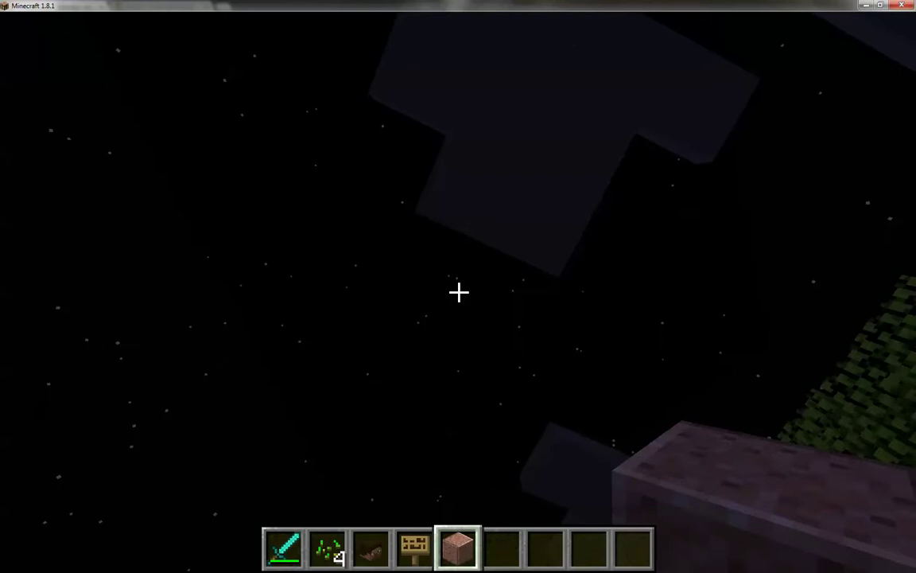
# Step: Leave the Line 1 color prompt unanswered so the setup times out after 30 seconds
pyautogui.press('t')
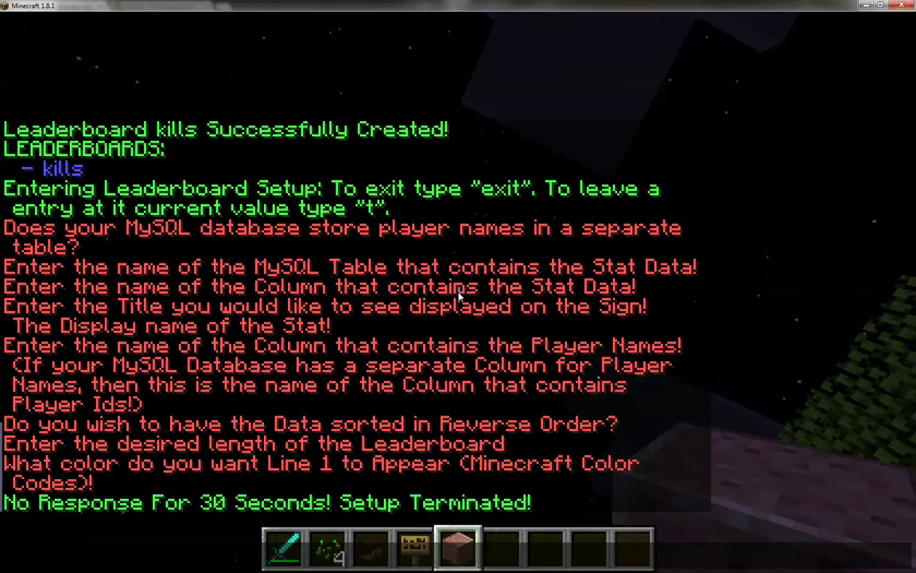
# Step: Enable the kills leaderboard with /hlb enable kills
pyautogui.press('Escape')
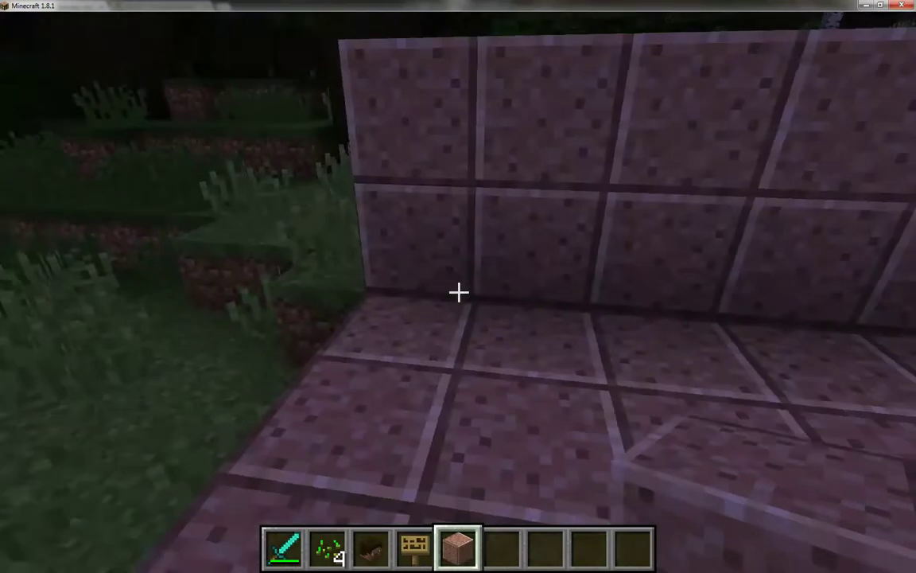
pyautogui.press('/')
pyautogui.write('hlb')
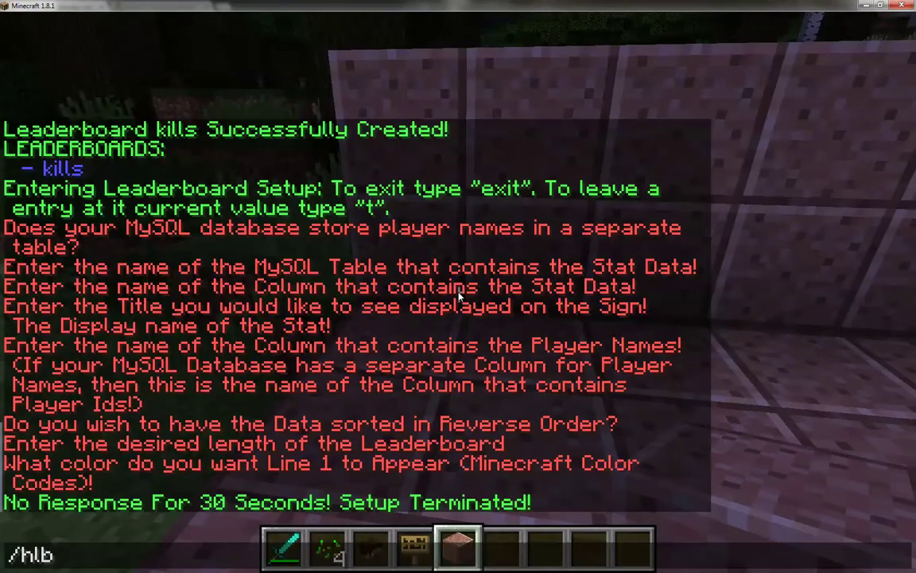
pyautogui.write(' enable kill')
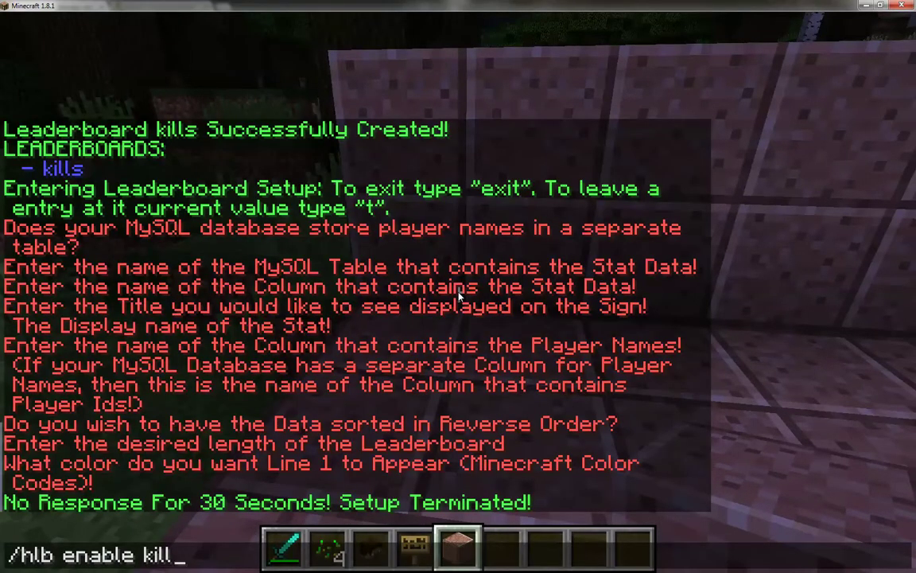
pyautogui.write('s')
pyautogui.press('Return')
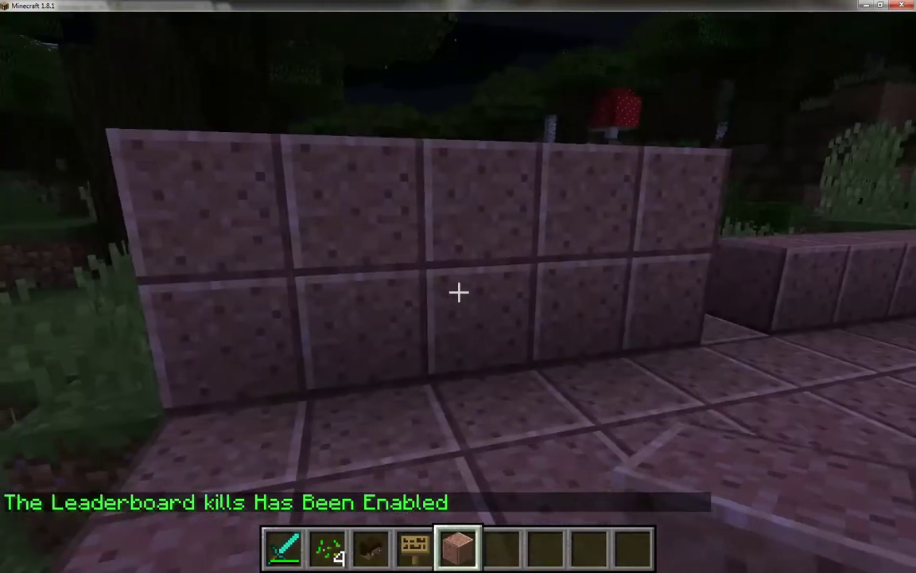
# Step: Place six player heads along the top of the granite wall
pyautogui.press('4')
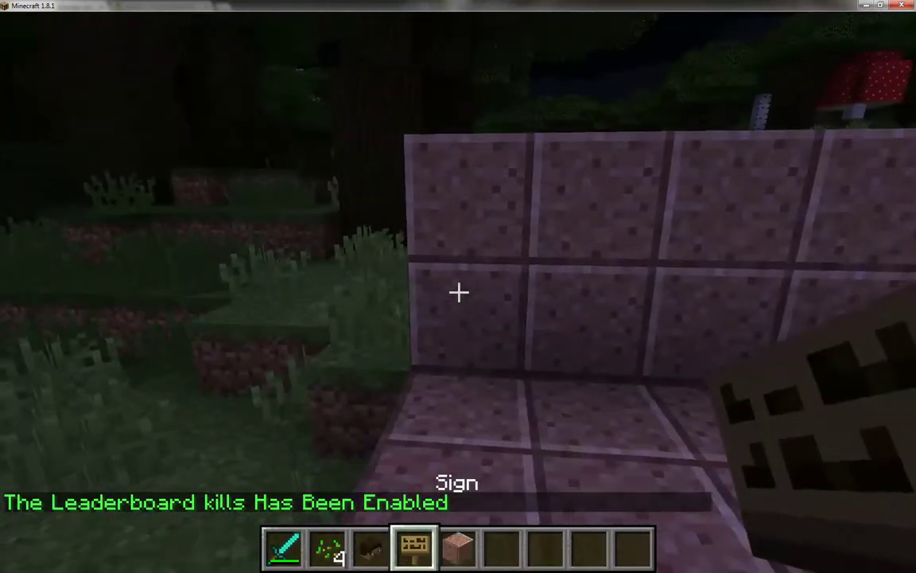
pyautogui.press('3')
pyautogui.rightClick(458, 293)
pyautogui.rightClick(458, 292)
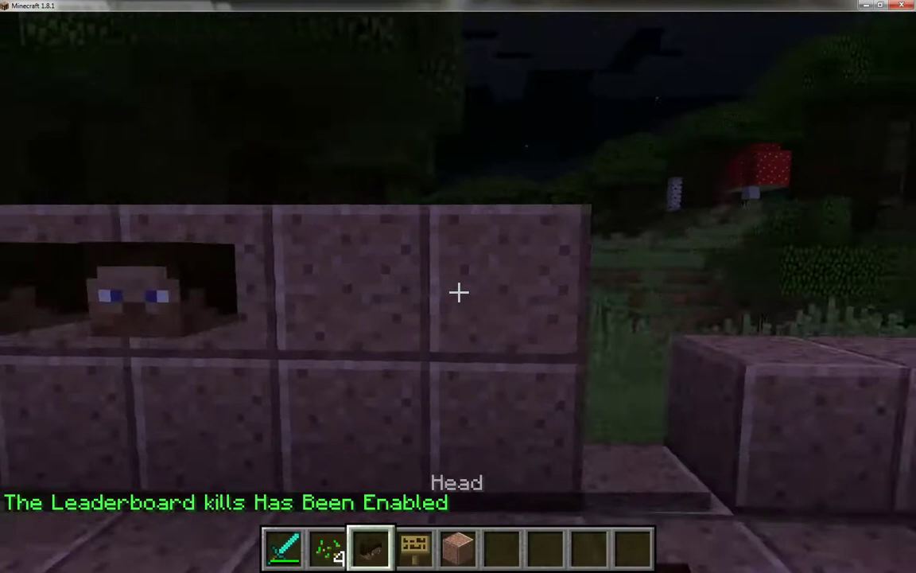
pyautogui.rightClick(458, 293)
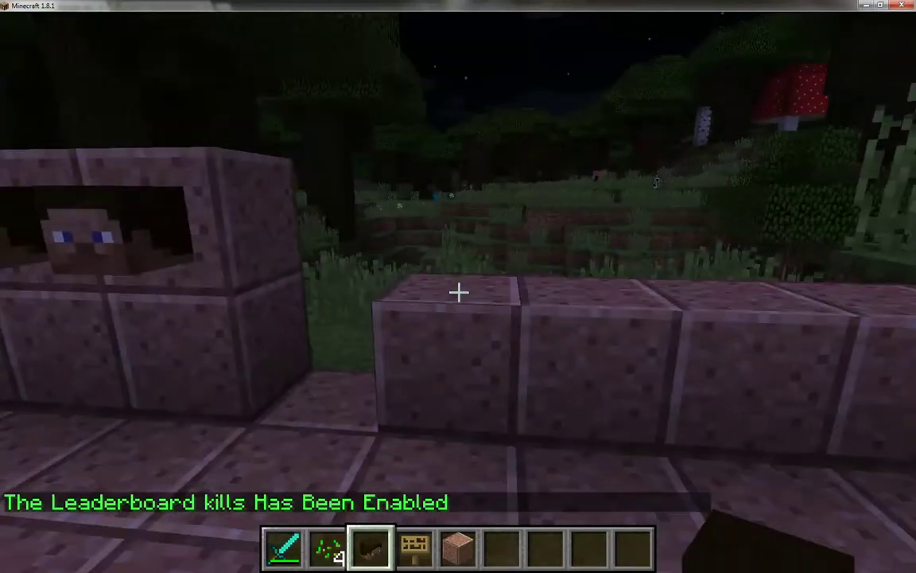
pyautogui.rightClick(458, 293)
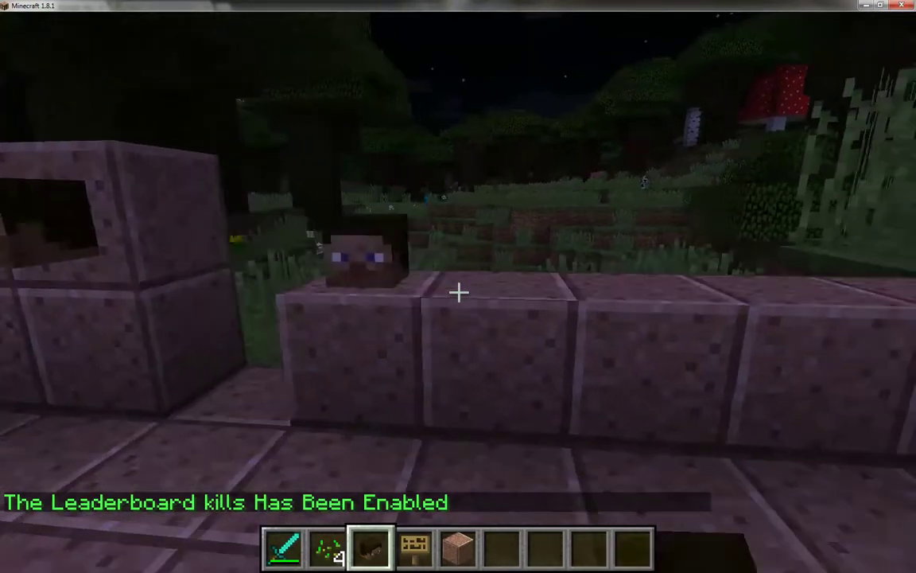
pyautogui.rightClick(458, 292)
pyautogui.rightClick(458, 292)
pyautogui.rightClick(458, 292)
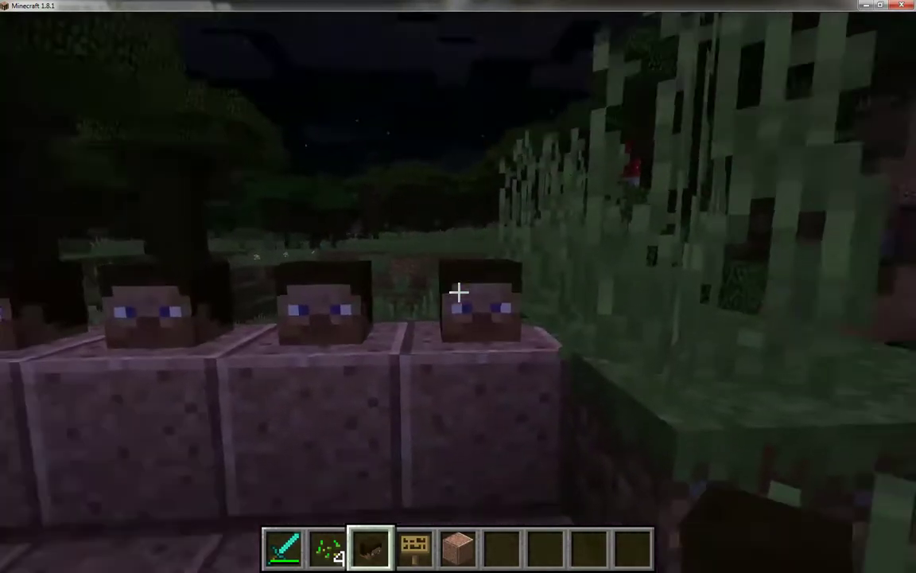
pyautogui.press('w')
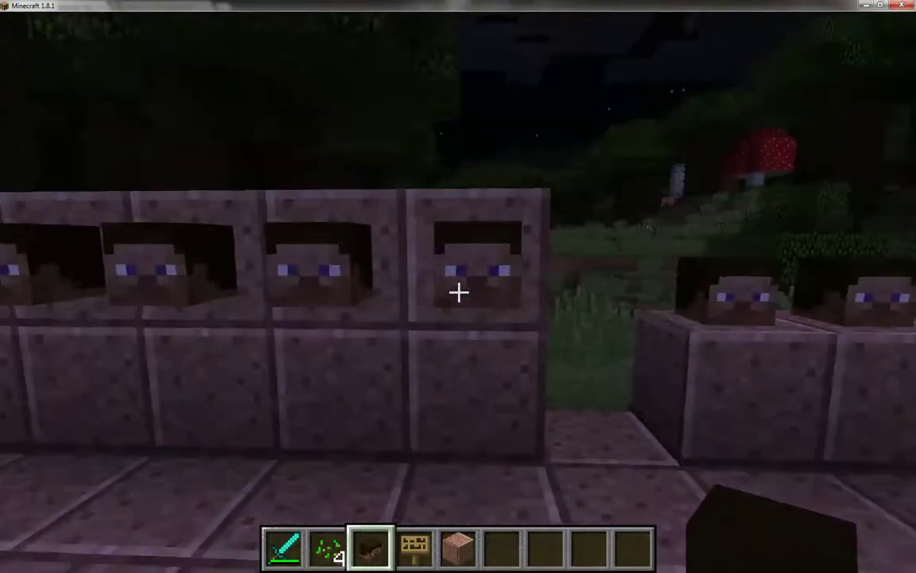
pyautogui.scroll(-1, 458, 292)
# Step: Hang a sign under the first player head with the lines [hlb] and kills
pyautogui.press('a')
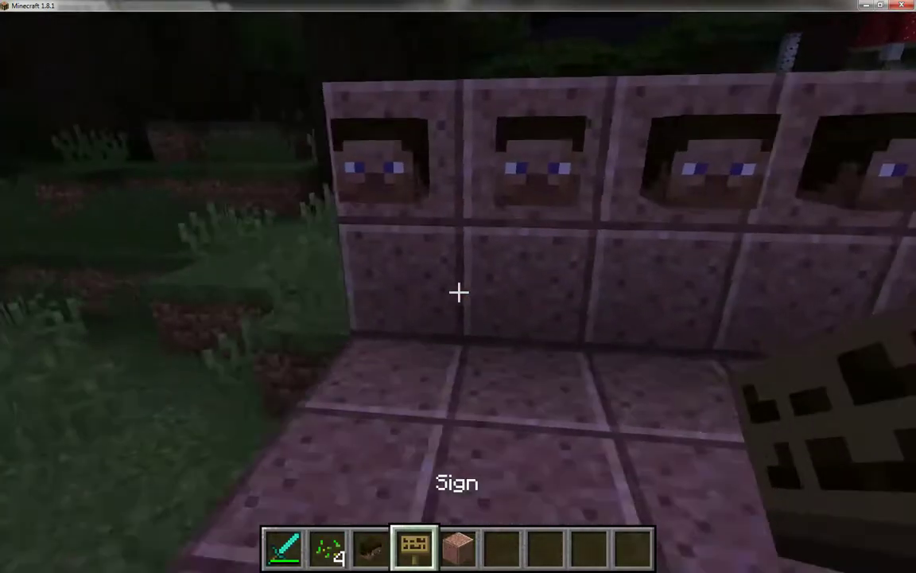
pyautogui.rightClick(458, 293)
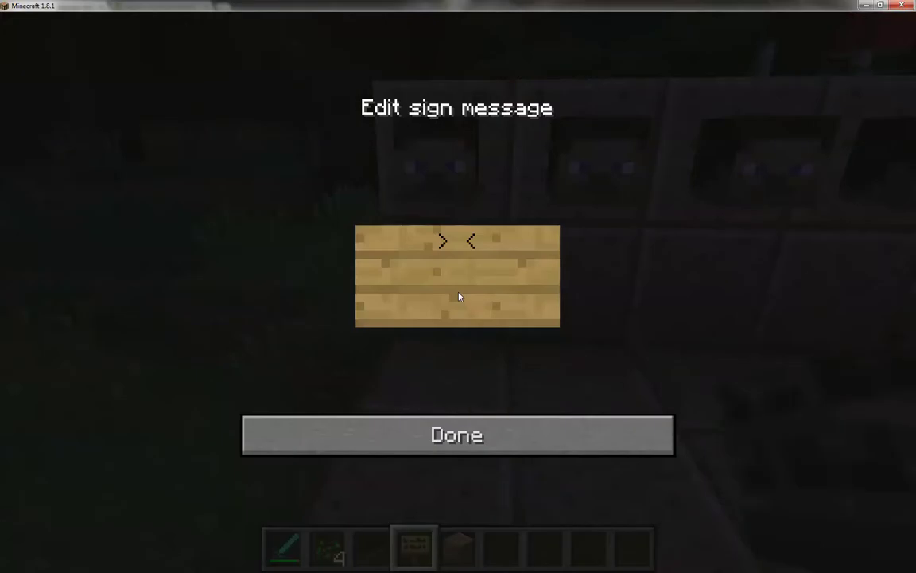
pyautogui.write('[hlb]')
pyautogui.press('Return')
pyautogui.write('kl')
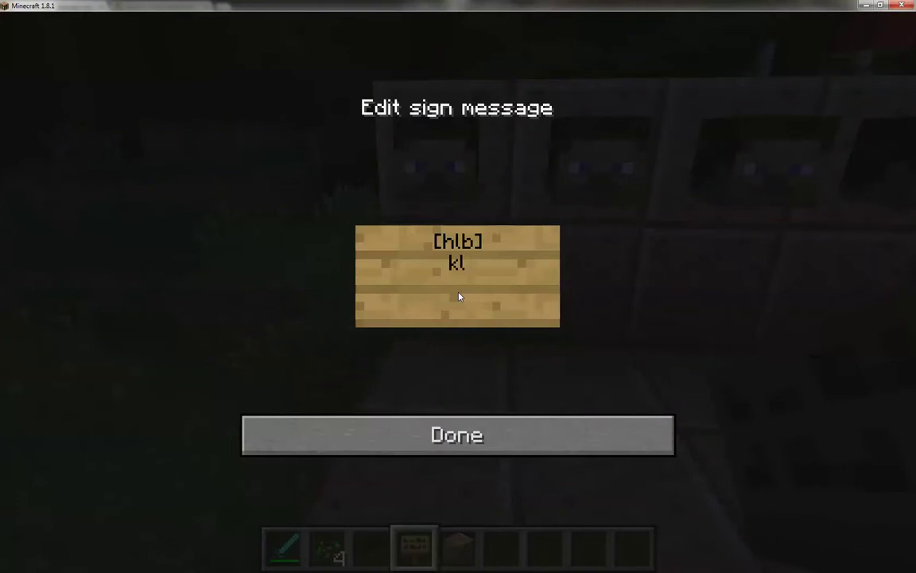
pyautogui.press('BackSpace')
pyautogui.write('ills')
pyautogui.click(457, 435)
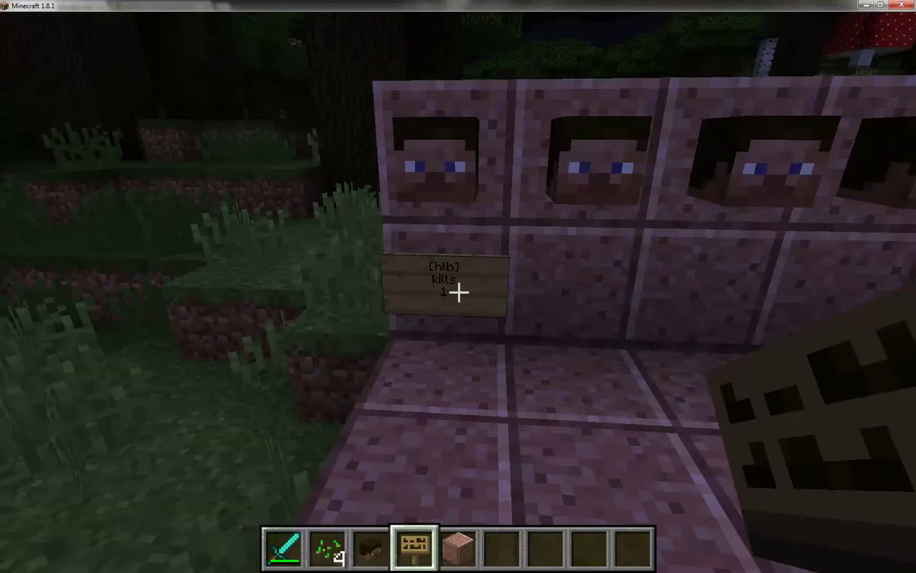
pyautogui.press('/')
# Step: Run /hlbupdate and walk back to view the first sign's top player and head
pyautogui.write('hlbupdate')
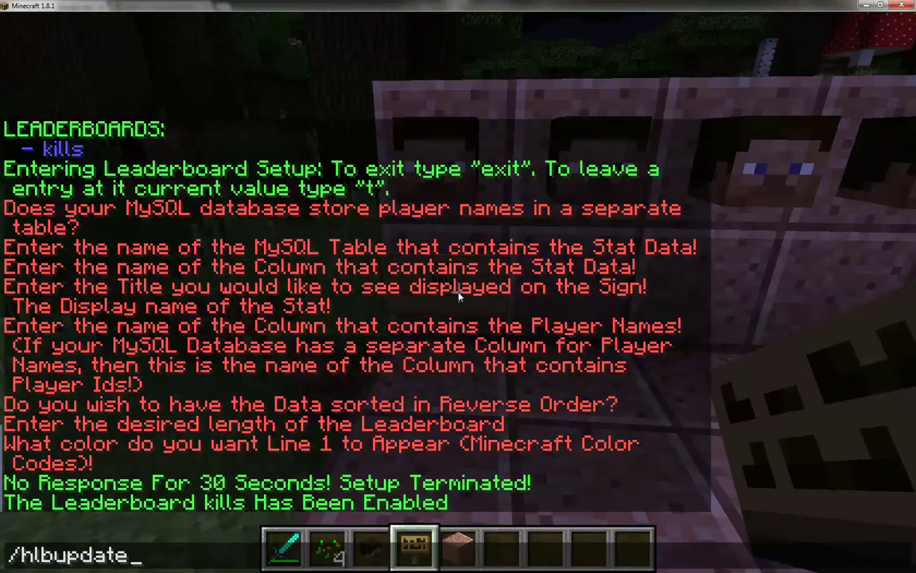
pyautogui.press('Return')
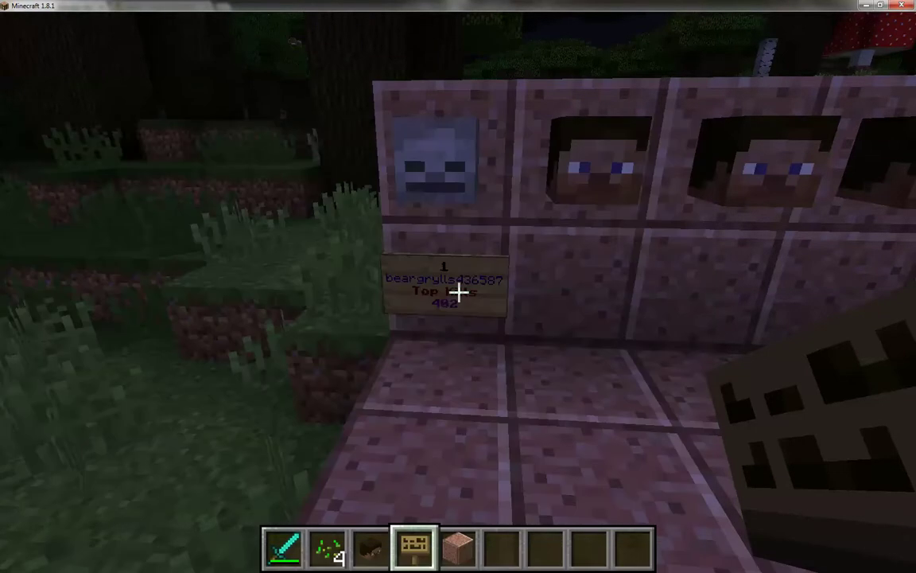
pyautogui.press('s')
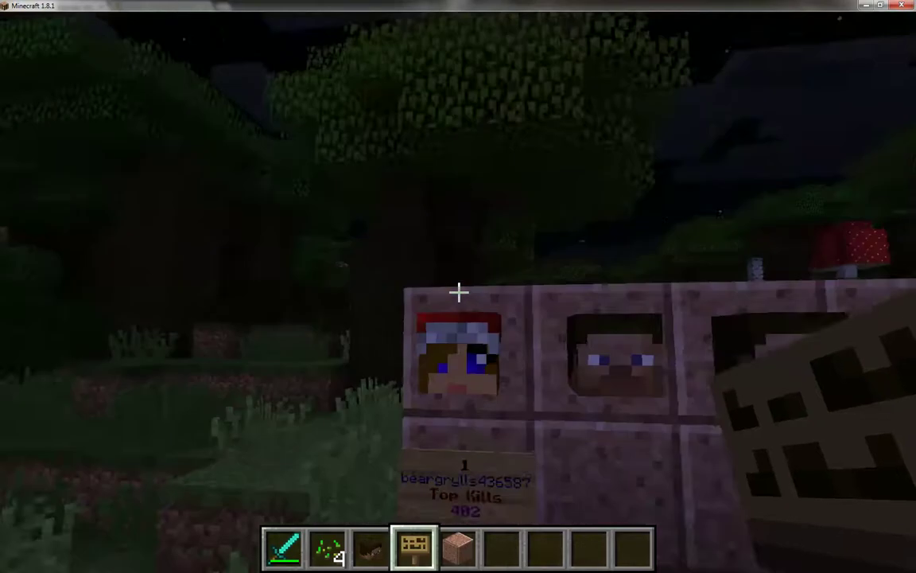
pyautogui.press('w')
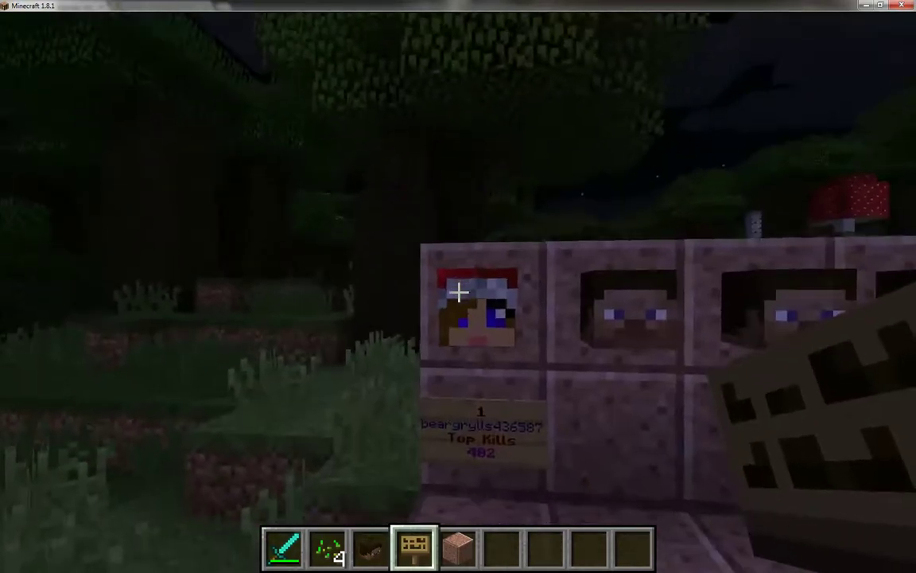
# Step: Place a sign reading [hlb], kills, 3 under the third head
pyautogui.press('a')
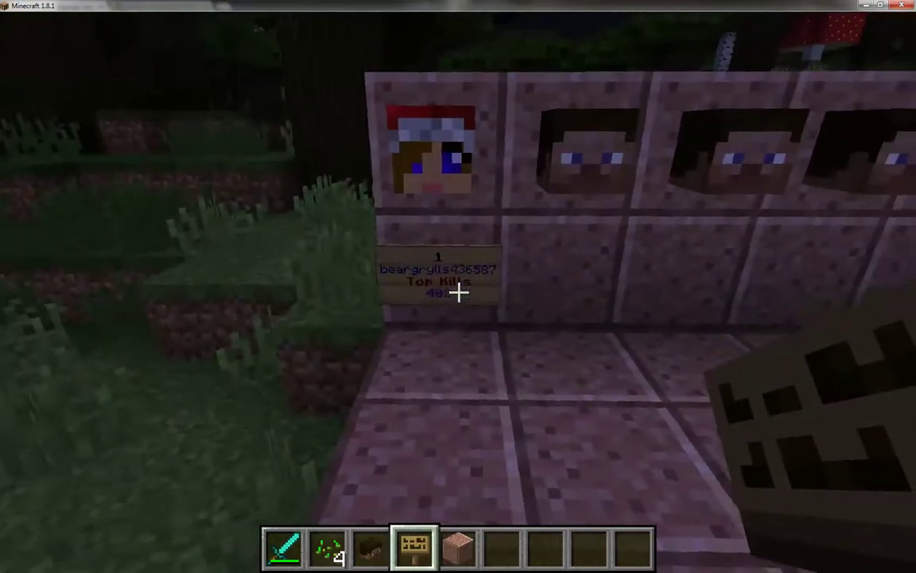
pyautogui.press('d')
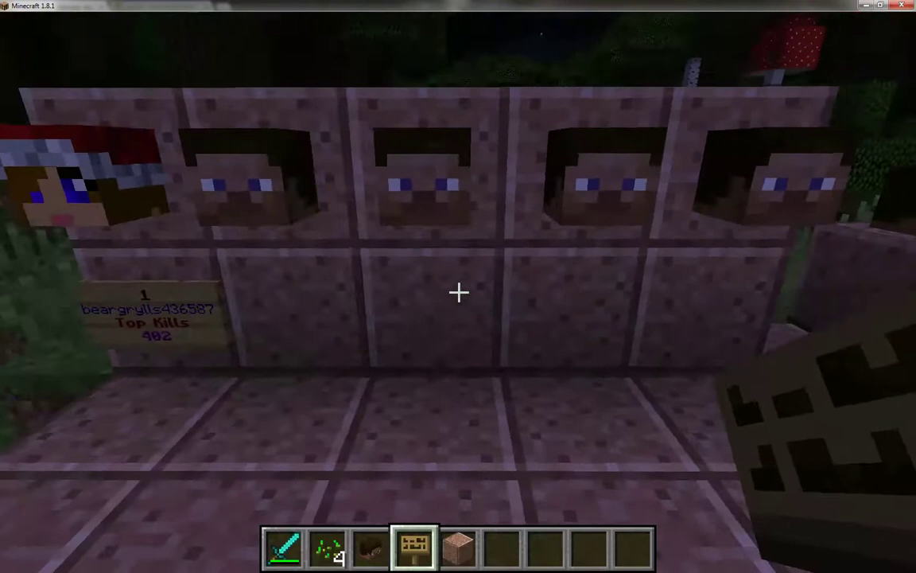
pyautogui.press('s')
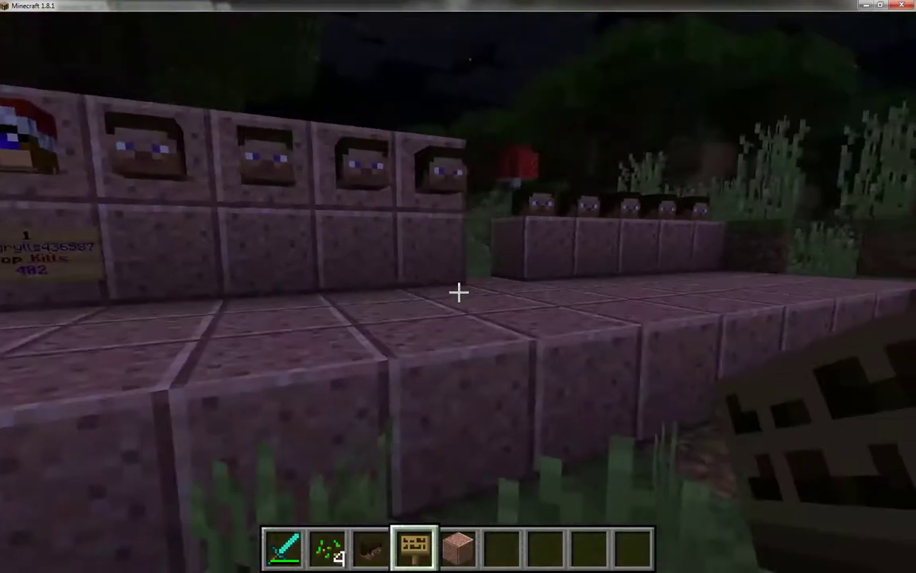
pyautogui.press('w')
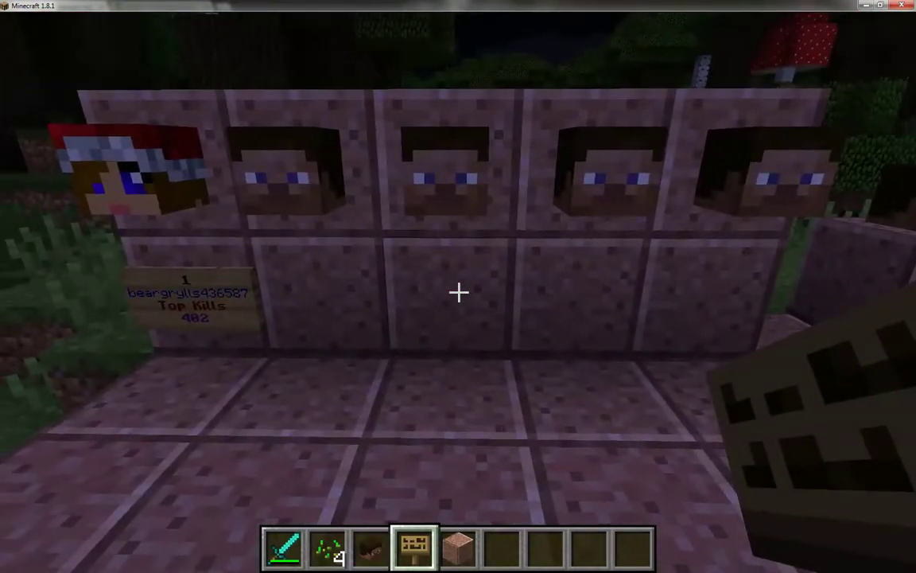
pyautogui.rightClick(458, 292)
pyautogui.write('[')
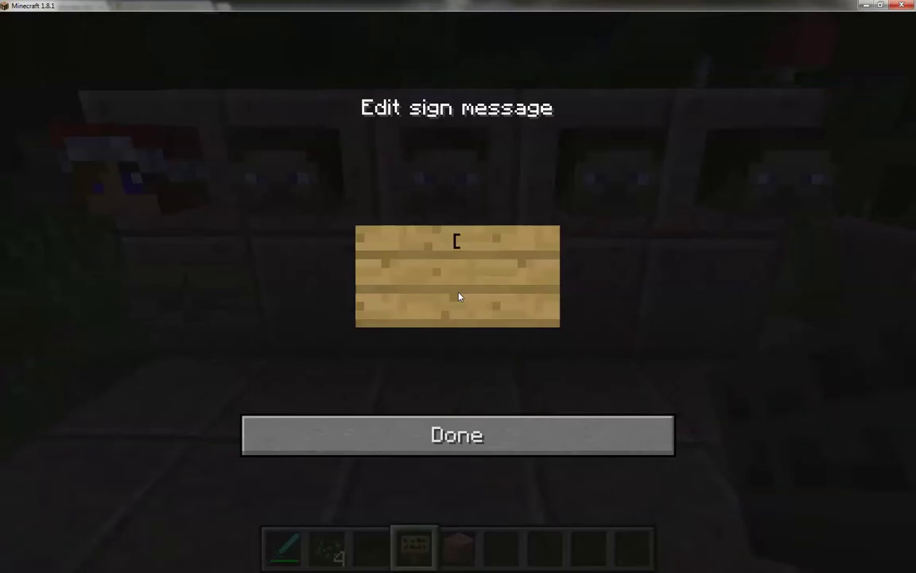
pyautogui.write('hlb]')
pyautogui.press('Return')
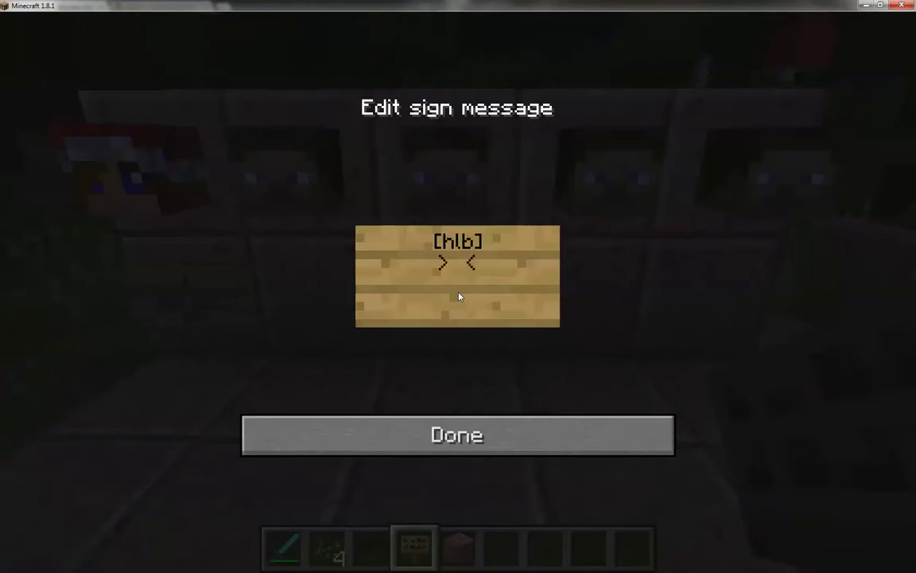
pyautogui.write('kills')
pyautogui.press('Return')
pyautogui.write('3')
pyautogui.click(477, 429)
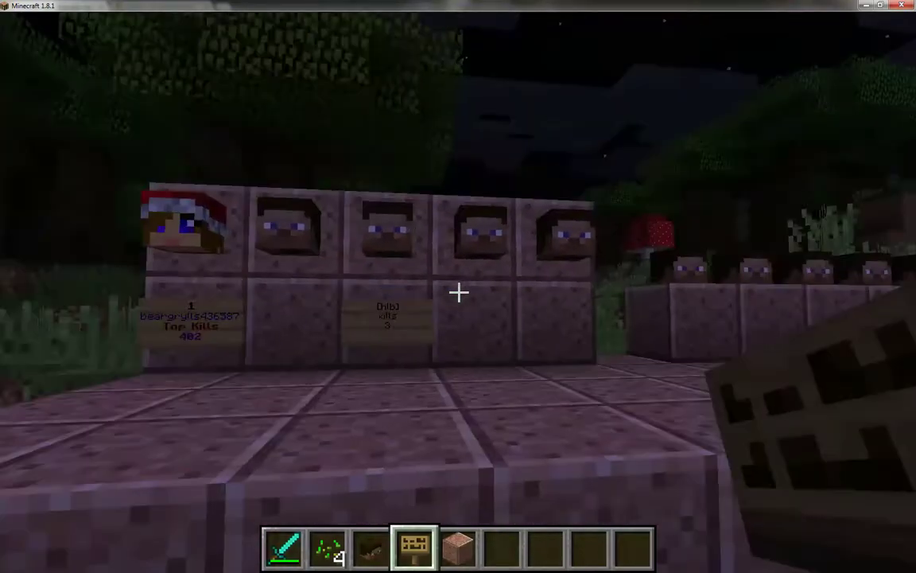
# Step: Run /hlbupdate to refresh the leaderboard signs
pyautogui.write('/hlbupdate')
pyautogui.press('Return')
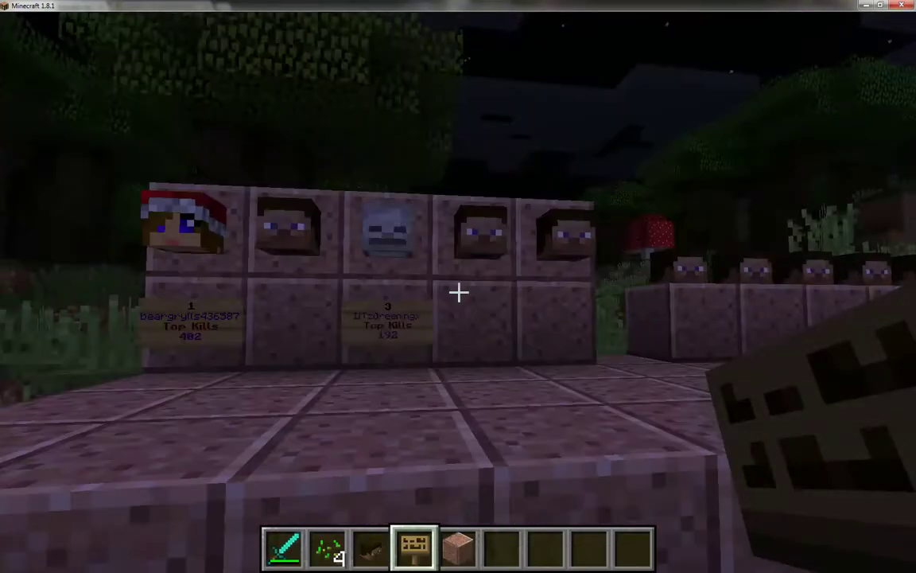
pyautogui.press('w')
pyautogui.press('w')
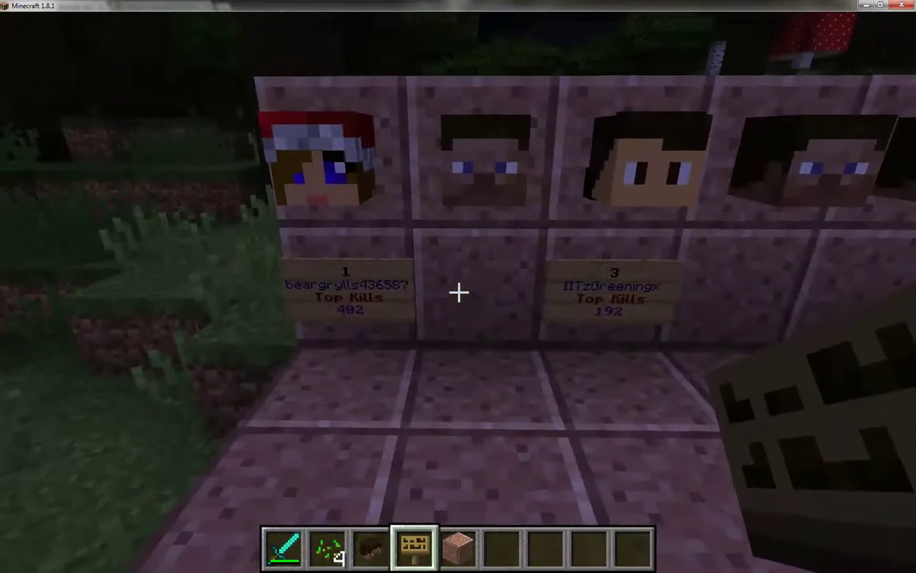
# Step: Place a sign reading [hlb], kills, 2 under the second head
pyautogui.rightClick(458, 293)
pyautogui.write('[hlb]')
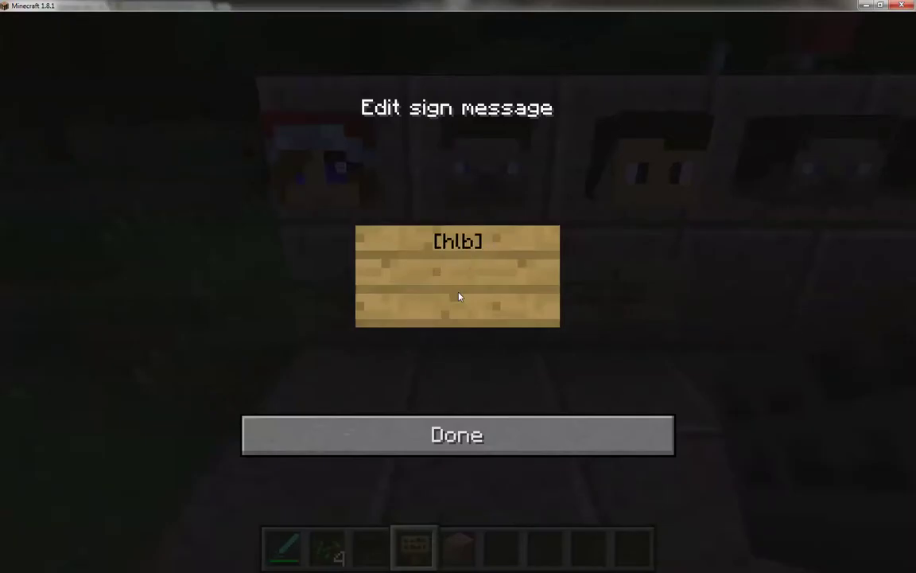
pyautogui.press('Return')
pyautogui.write('kills')
pyautogui.press('Return')
pyautogui.write('2')
pyautogui.press('Return')
pyautogui.click(474, 421)
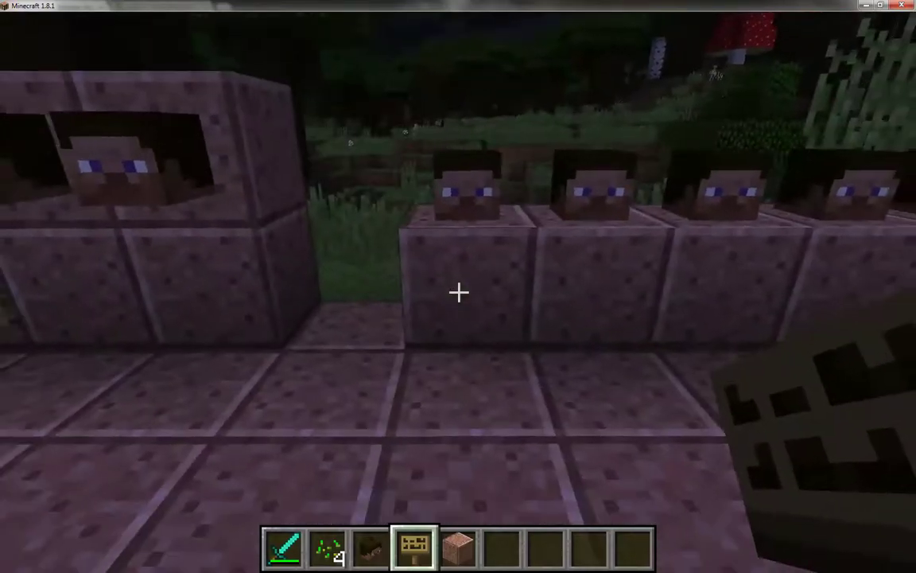
# Step: Place a sign reading [hlb], kills, 6 under the sixth head
pyautogui.rightClick(458, 292)
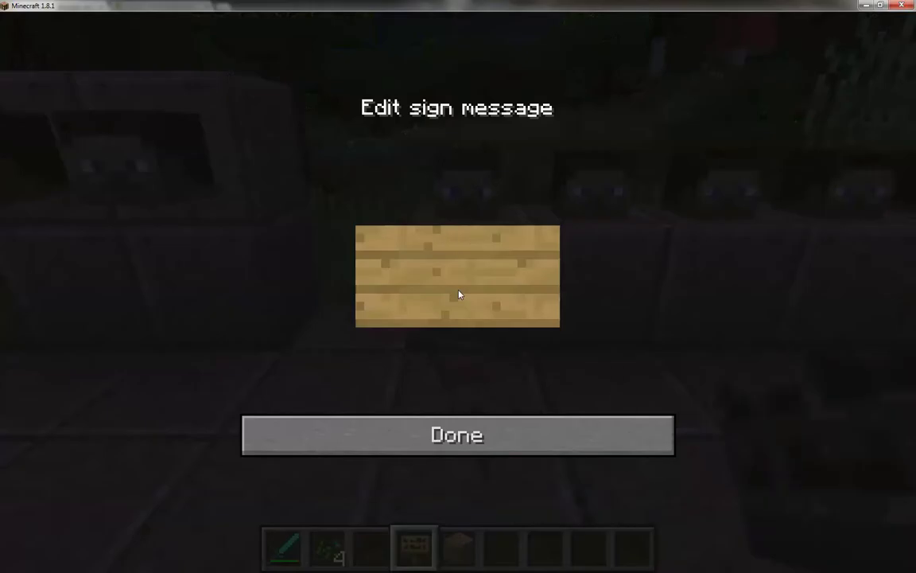
pyautogui.write('[hlb]')
pyautogui.press('Return')
pyautogui.write('kills')
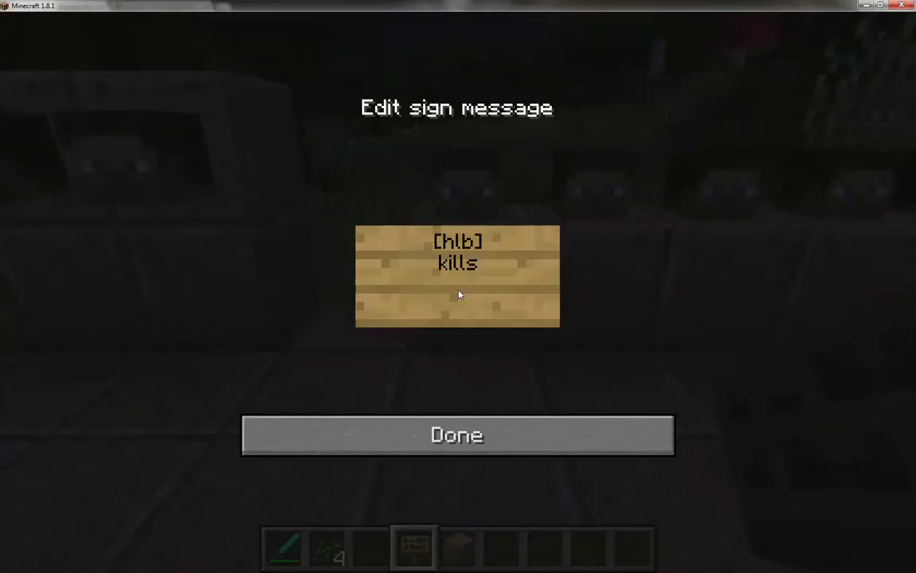
pyautogui.press('Return')
pyautogui.write('6')
pyautogui.click(464, 434)
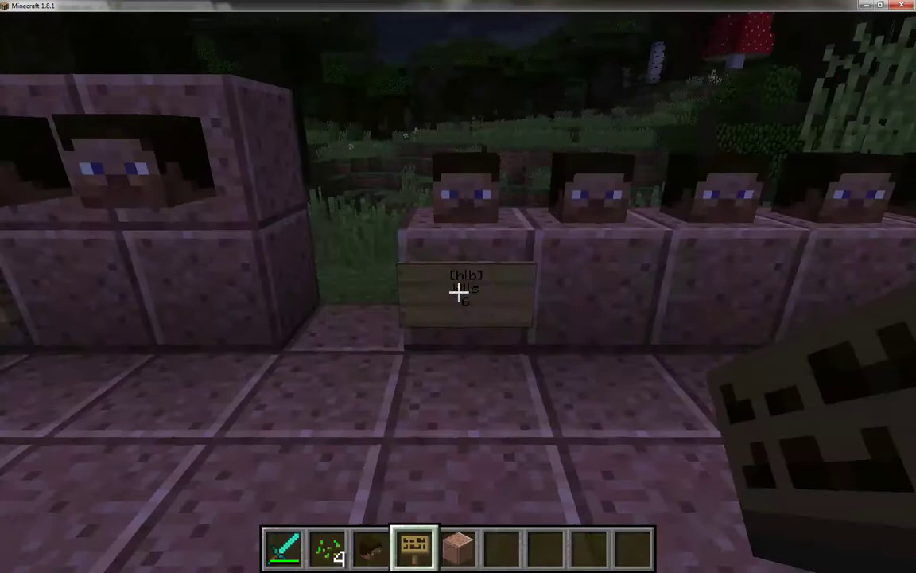
# Step: Run /hlbupdate again so the new signs show ranks and Top Kills
pyautogui.press('/')
pyautogui.write('hlbu')
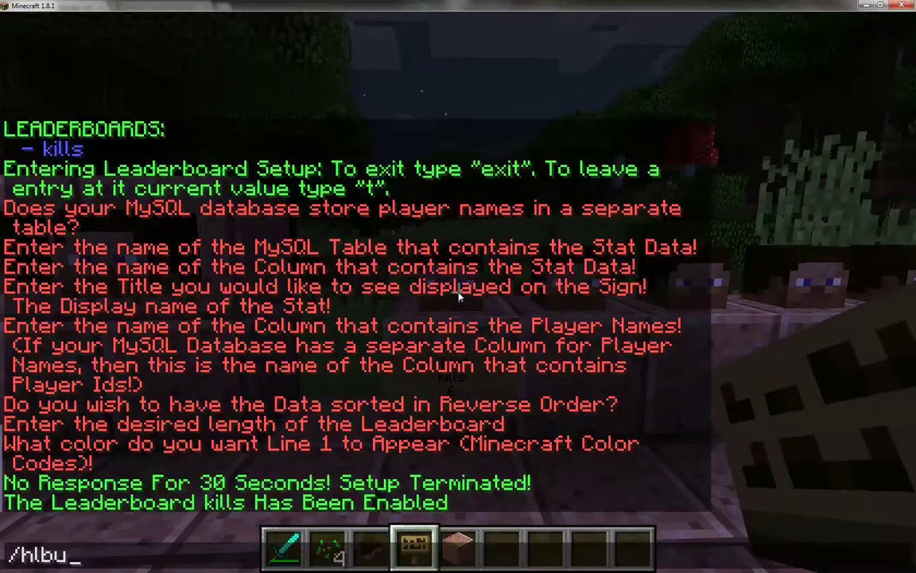
pyautogui.press('Up')
pyautogui.press('Down')
pyautogui.write('pdate')
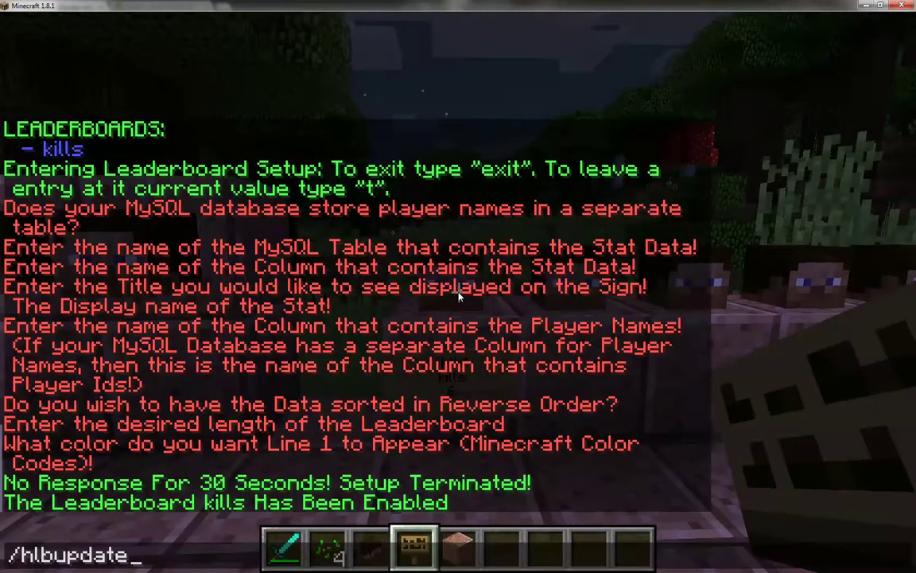
pyautogui.press('Return')
# Step: Place the [hlb] kills sign numbered 4 under the fourth head
pyautogui.press('s')
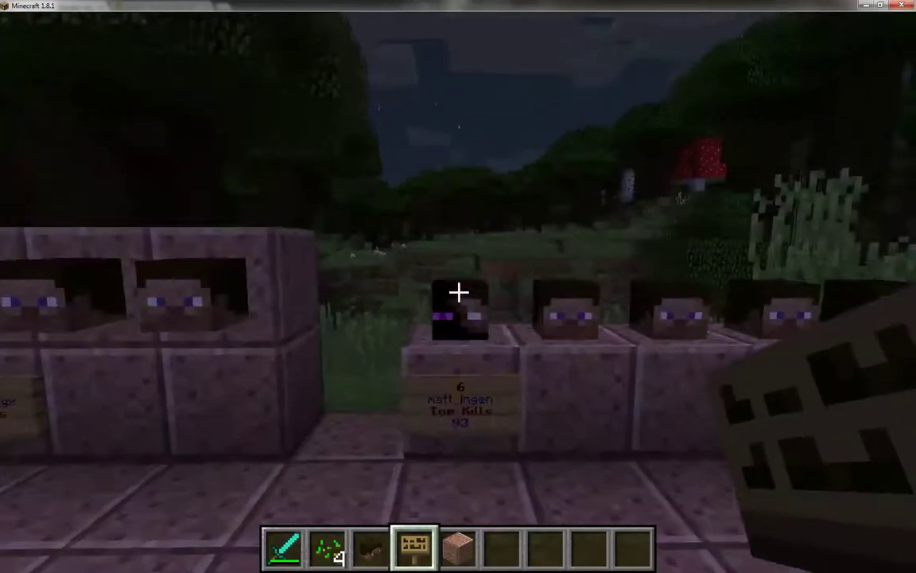
pyautogui.press('a')
pyautogui.press('w')
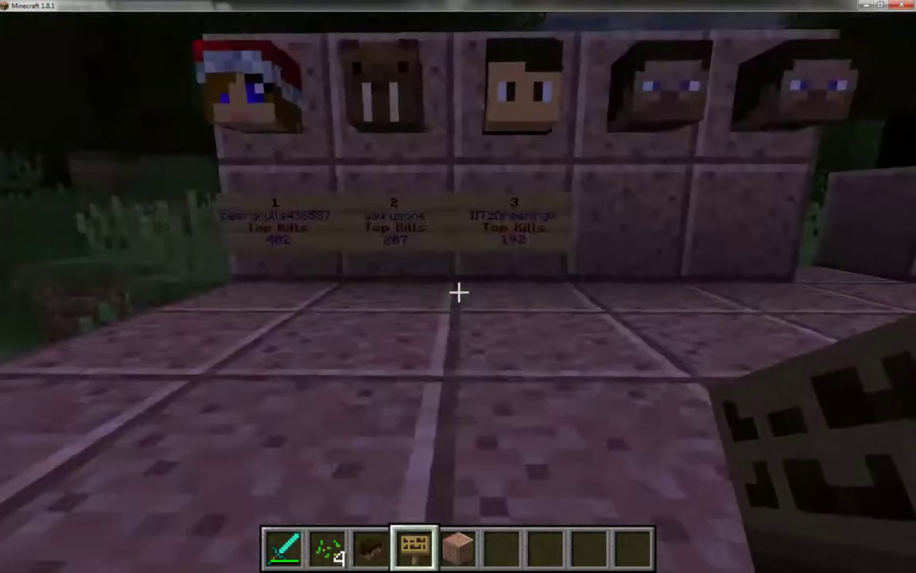
pyautogui.press('s')
pyautogui.rightClick(458, 293)
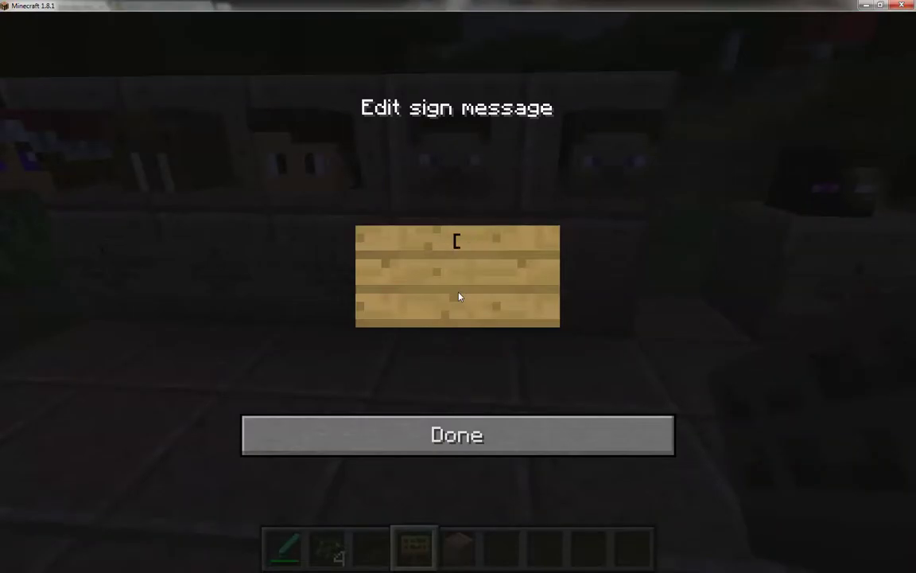
pyautogui.write('hlb][kills')
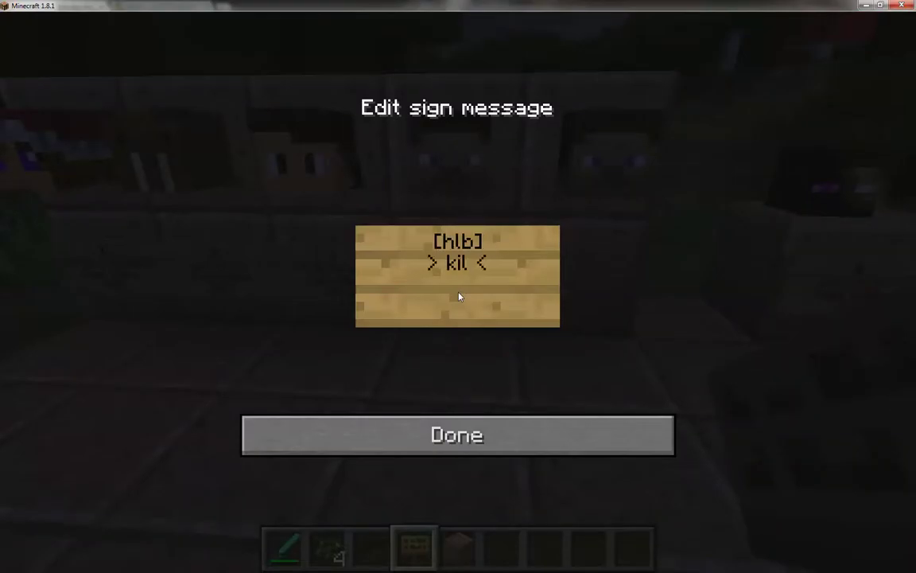
pyautogui.press('Return')
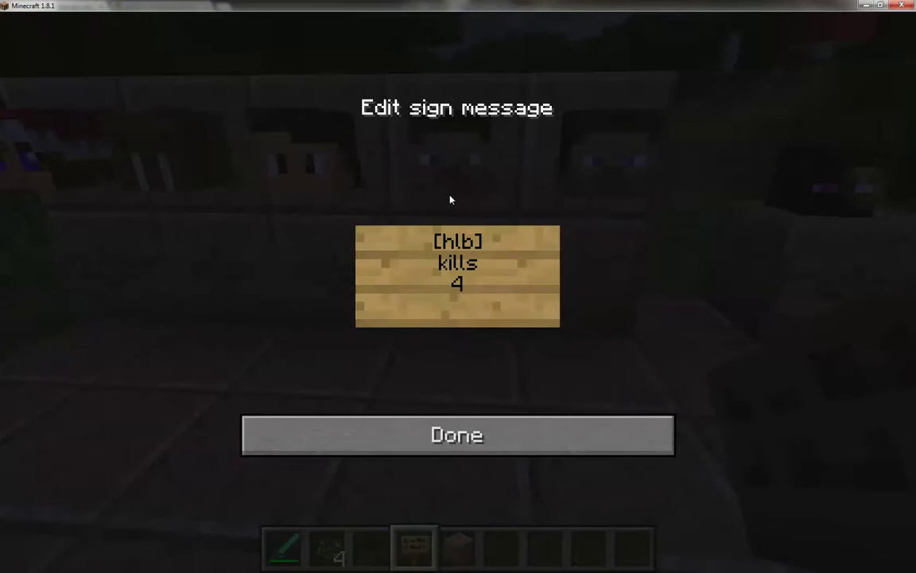
pyautogui.click(457, 435)
# Step: Place the [hlb] kills sign numbered 5 under the fifth head
pyautogui.rightClick(458, 286)
pyautogui.write('[h')
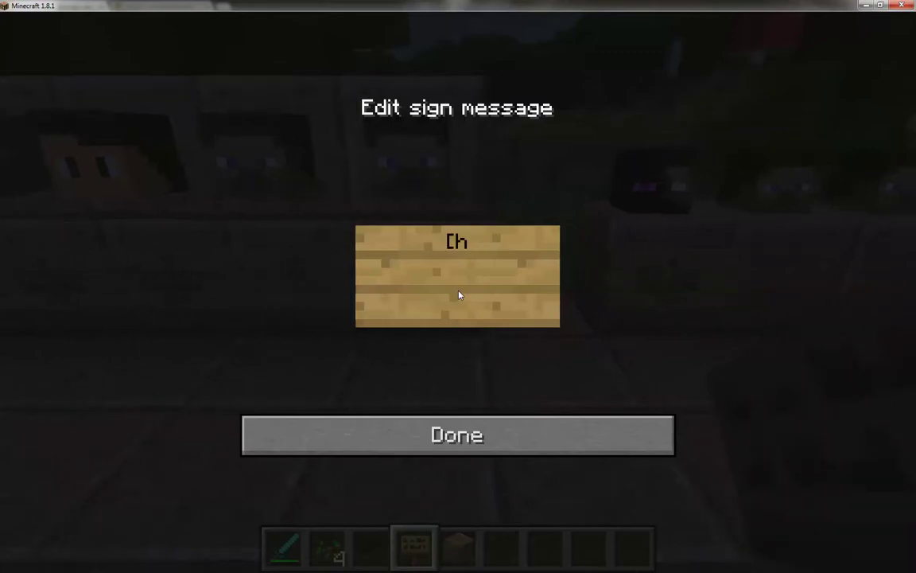
pyautogui.write('lb]')
pyautogui.press('Return')
pyautogui.write('kils')
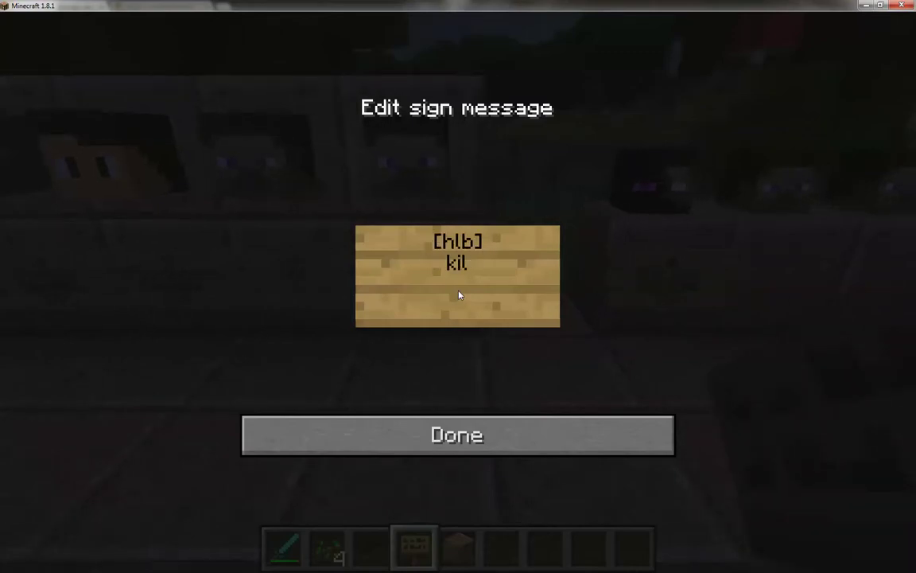
pyautogui.press('BackSpace')
pyautogui.press('BackSpace')
pyautogui.press('BackSpace')
pyautogui.press('BackSpace')
pyautogui.write('> kills <')
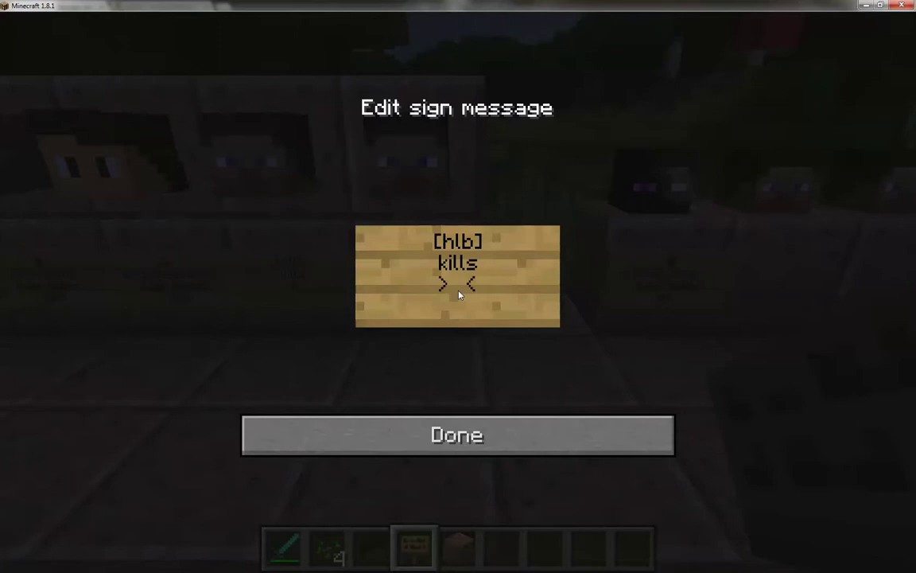
pyautogui.write('5')
pyautogui.click(457, 435)
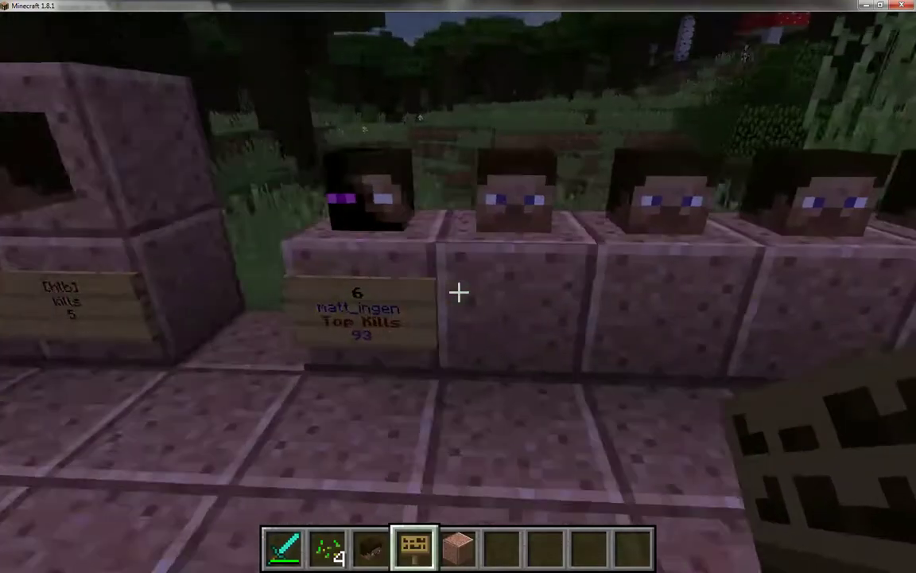
# Step: Place [hlb] kills signs numbered 7 and 8 under the seventh and eighth heads
pyautogui.rightClick(458, 293)
pyautogui.write('[')
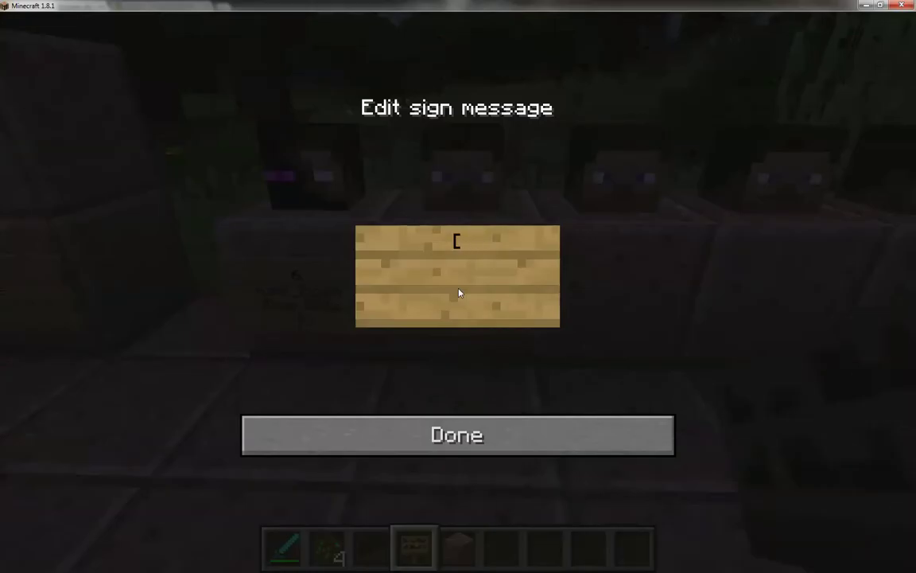
pyautogui.write('hlb]')
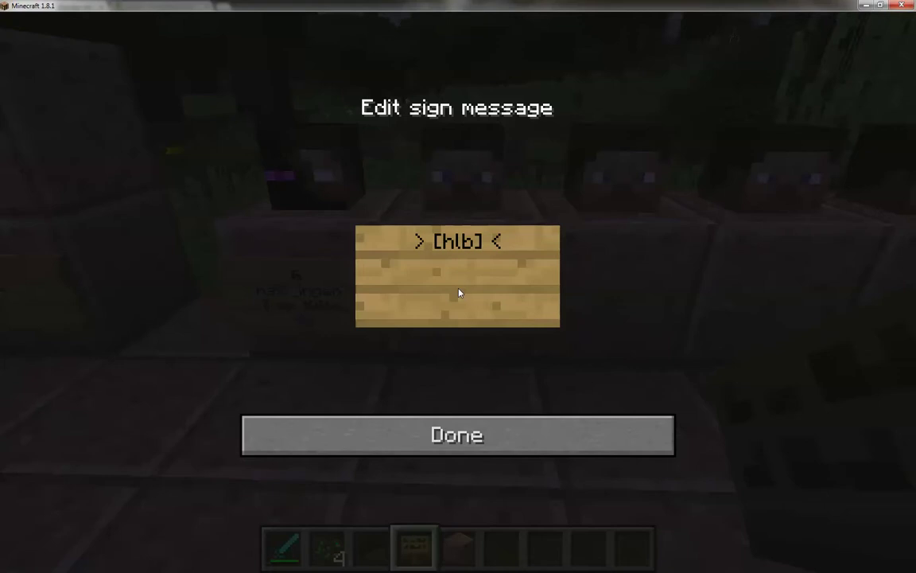
pyautogui.press('Return')
pyautogui.write('kill')
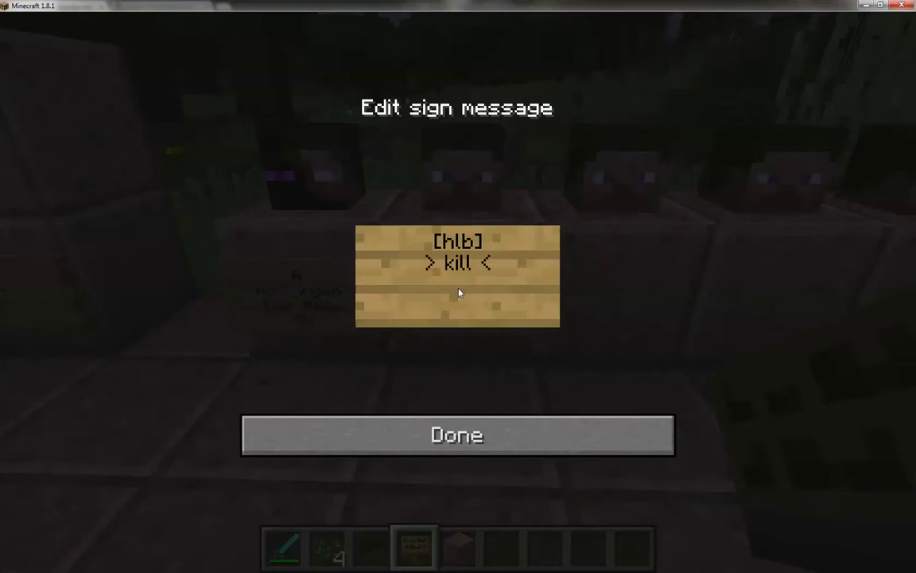
pyautogui.write('s')
pyautogui.press('Return')
pyautogui.write('7')
pyautogui.click(478, 451)
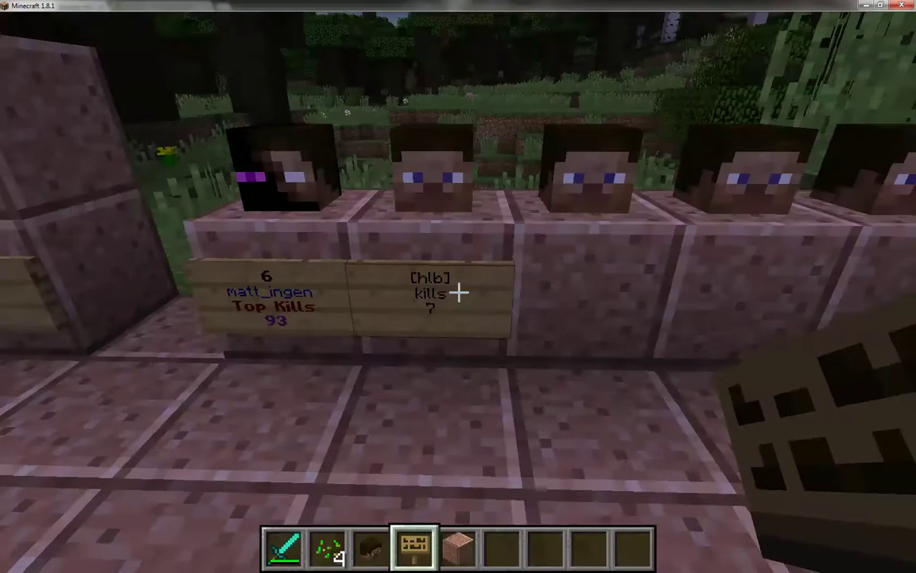
pyautogui.rightClick(458, 293)
pyautogui.write('[hlb')
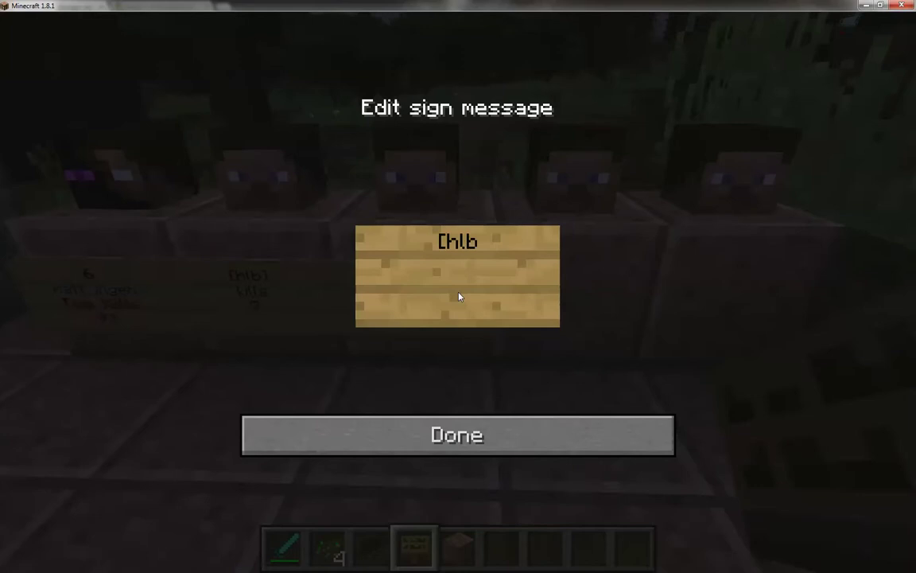
pyautogui.write('] kills')
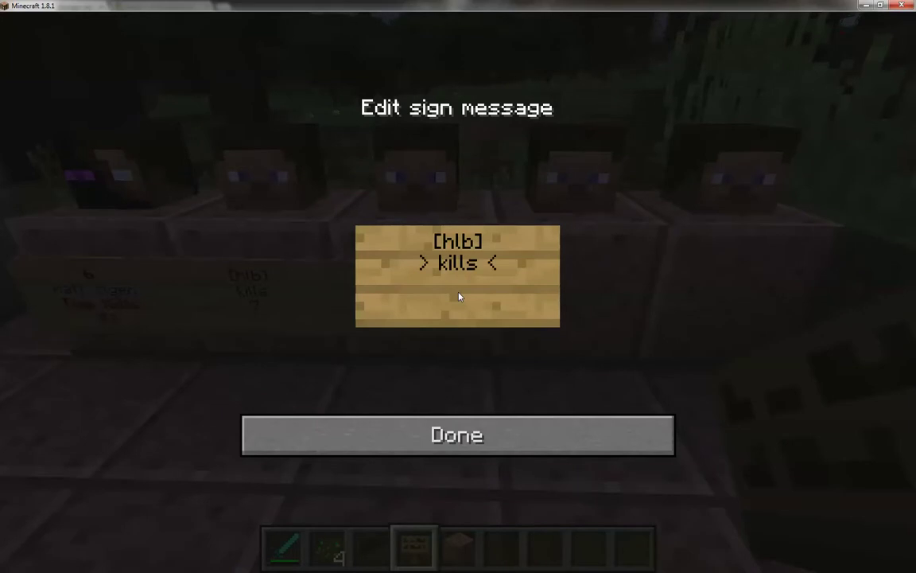
pyautogui.press('Return')
pyautogui.write('8')
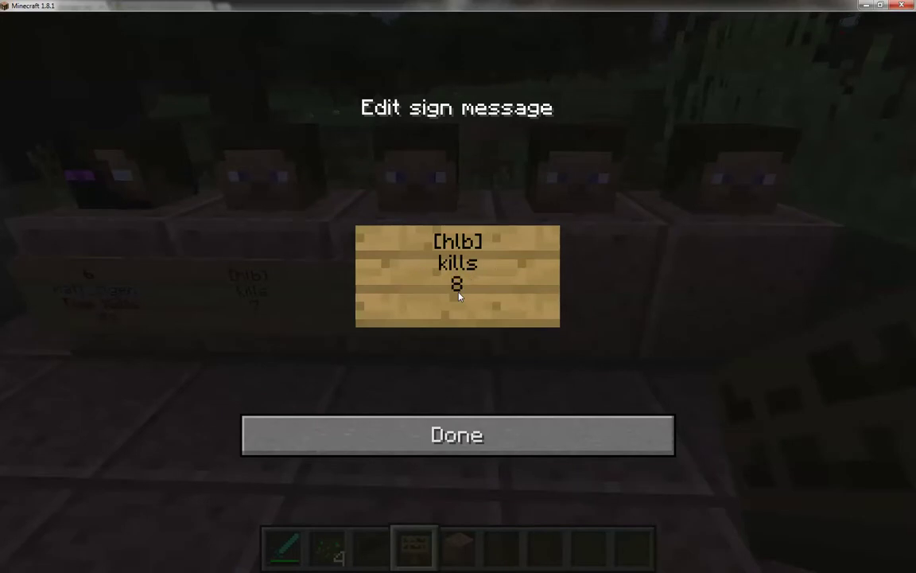
pyautogui.click(496, 424)
# Step: Place [hlb] kills signs numbered 9 and 10 under the last two heads
pyautogui.rightClick(458, 292)
pyautogui.write('[')
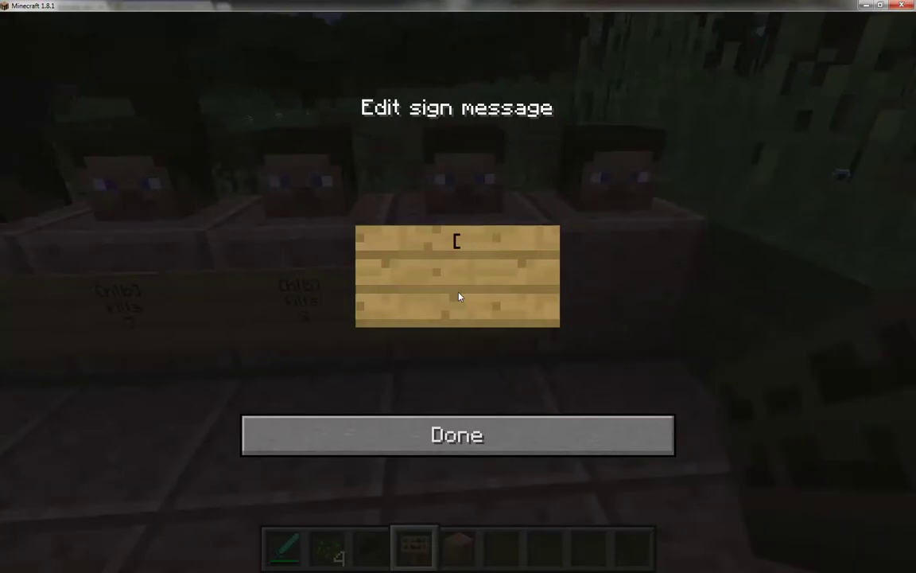
pyautogui.write('hlb] kills')
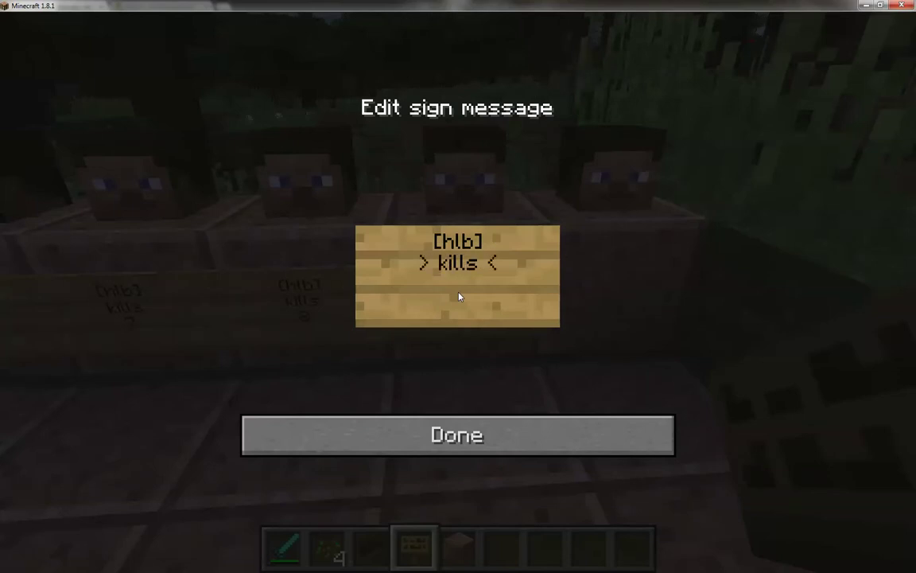
pyautogui.press('Return')
pyautogui.write('9')
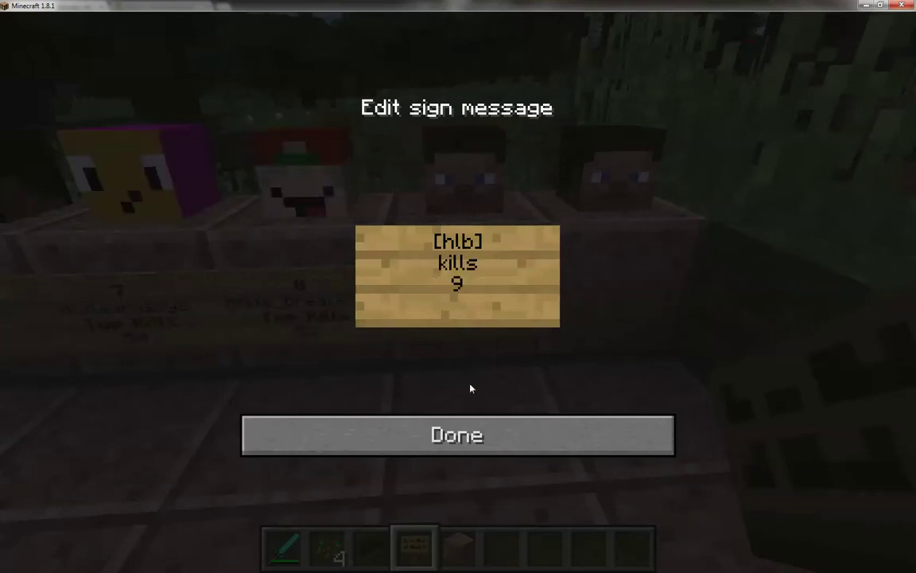
pyautogui.click(469, 426)
pyautogui.rightClick(458, 293)
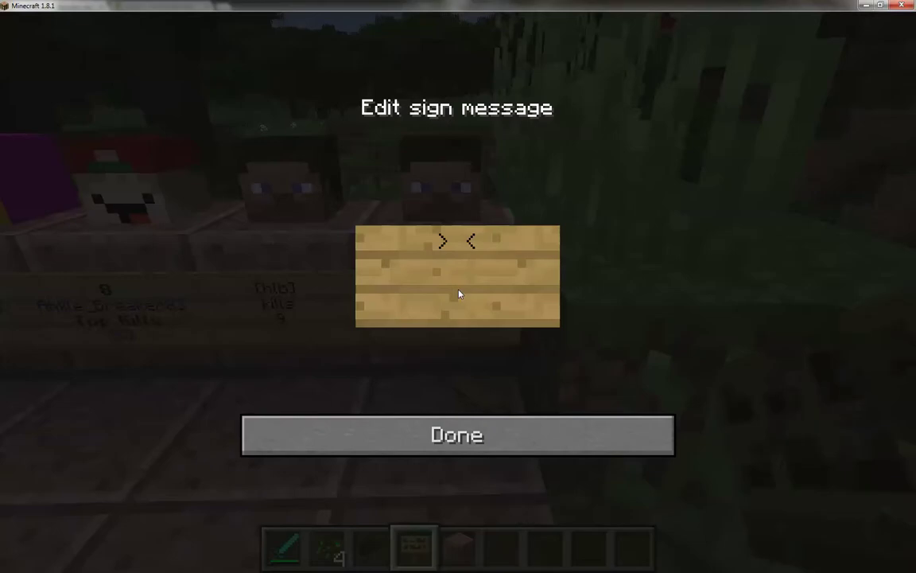
pyautogui.write('[hlb] ')
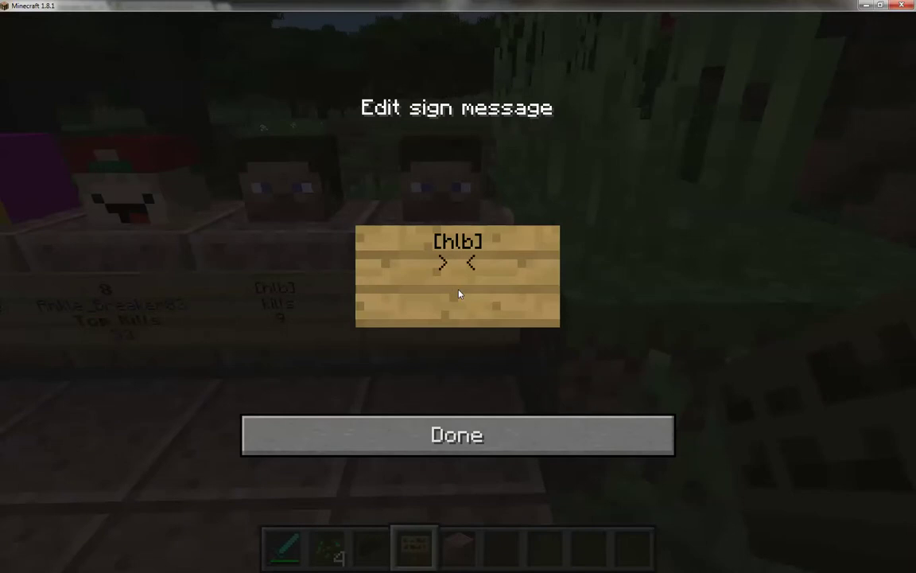
pyautogui.write('kills')
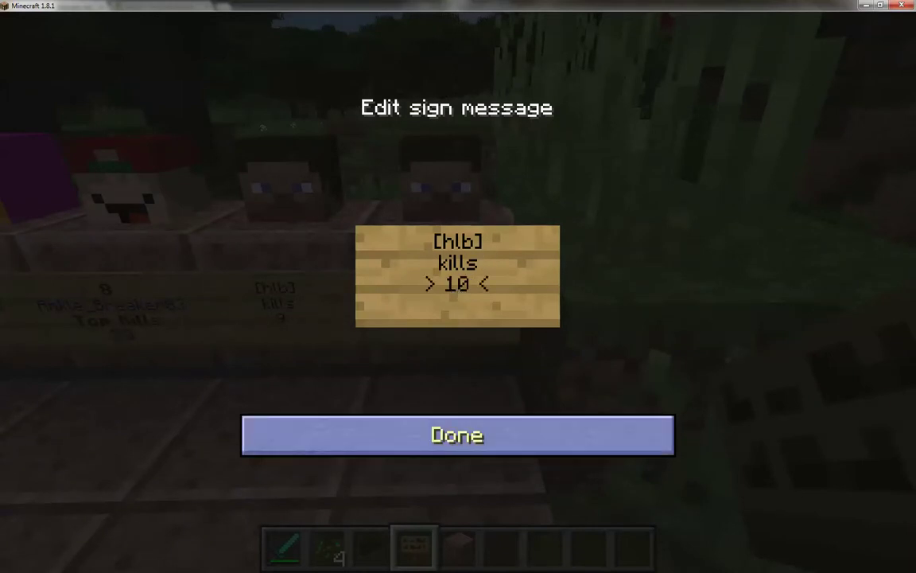
pyautogui.click(458, 434)
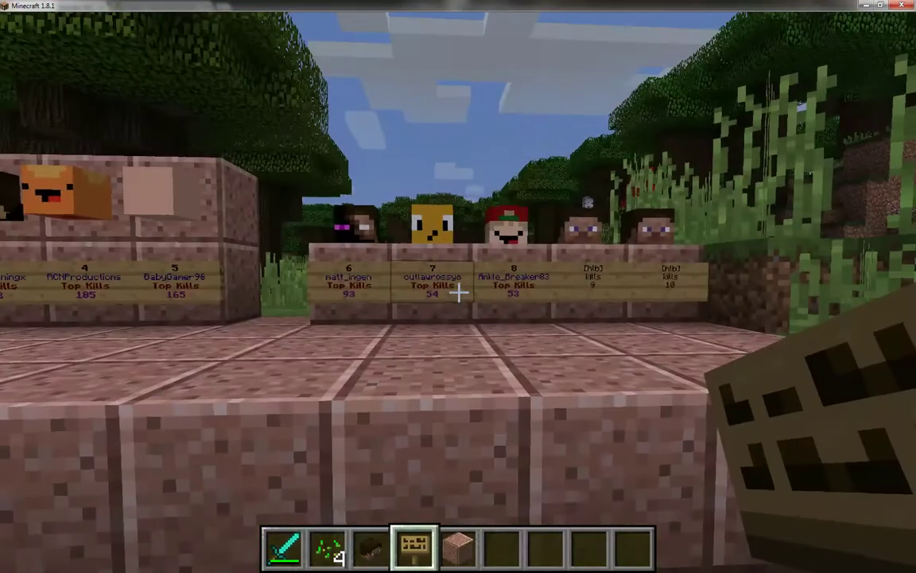
# Step: Run /hlbupdate to fill all ten signs, then pause and return to SQL Buddy in Chrome
pyautogui.press('/')
pyautogui.write('hlbupdate')
pyautogui.press('Return')
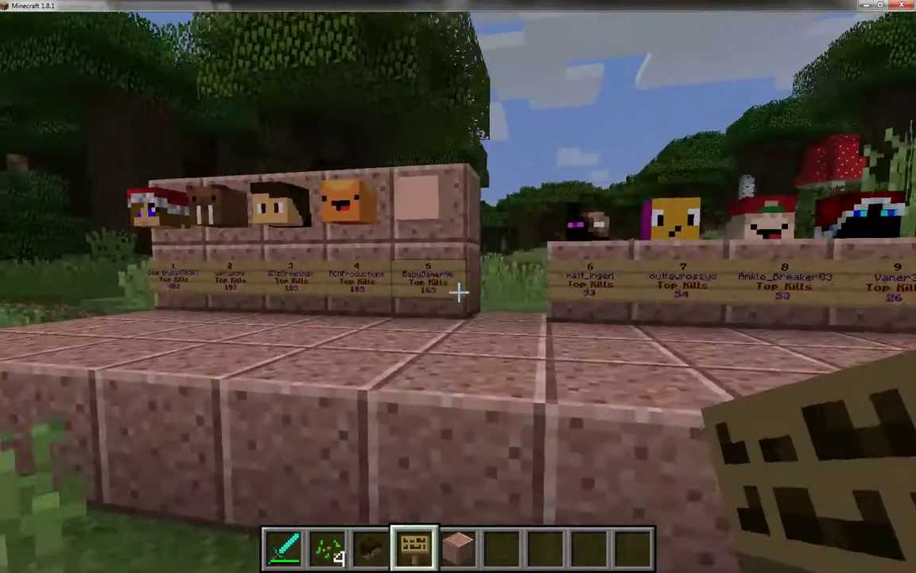
pyautogui.press('w')
pyautogui.press('w')
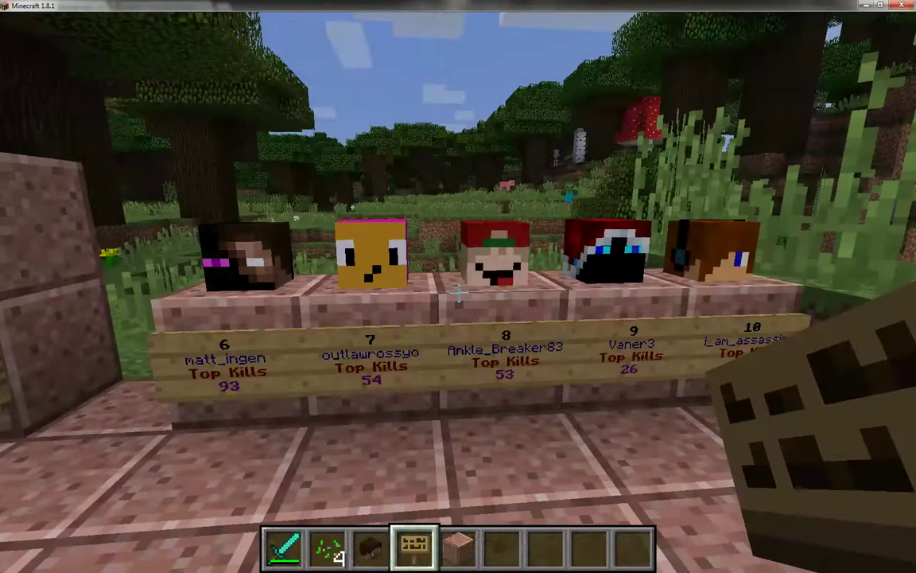
pyautogui.press('Escape')
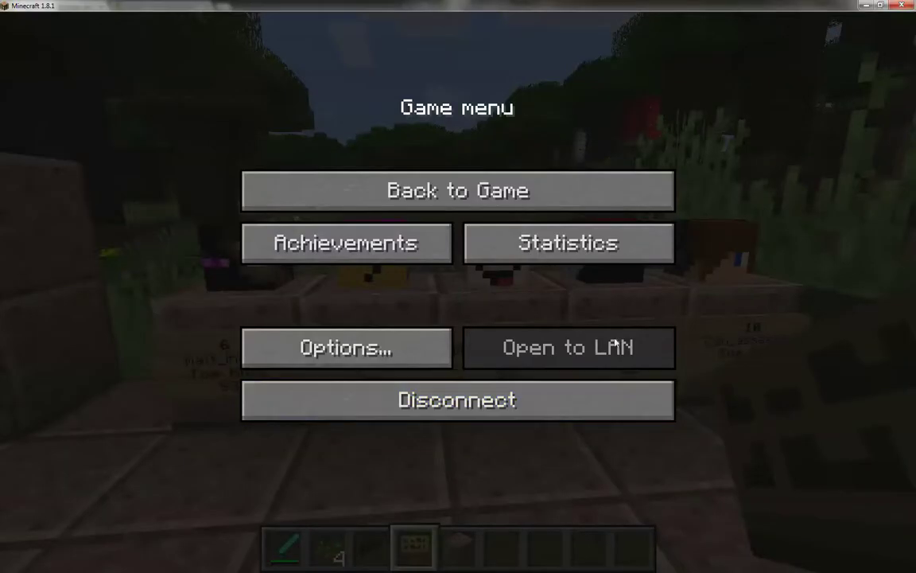
pyautogui.click(907, 5)
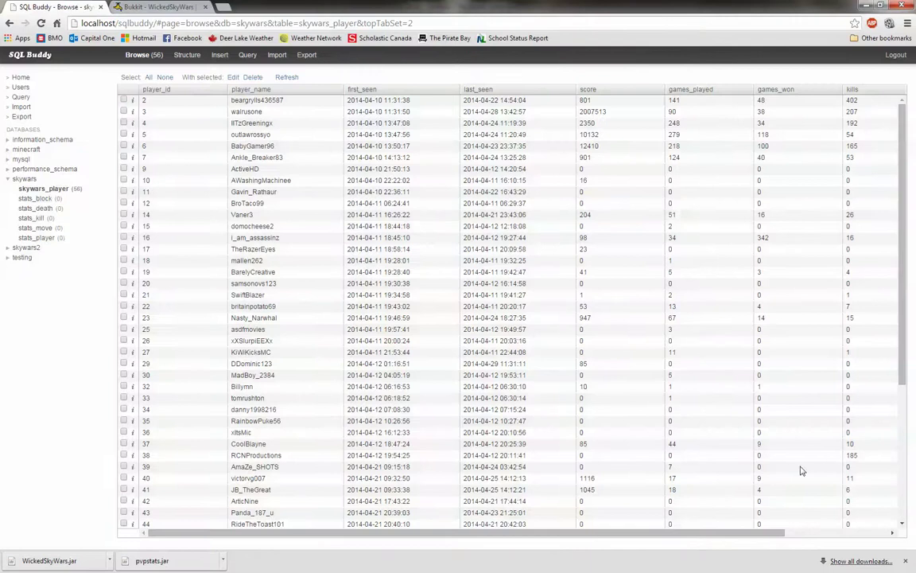